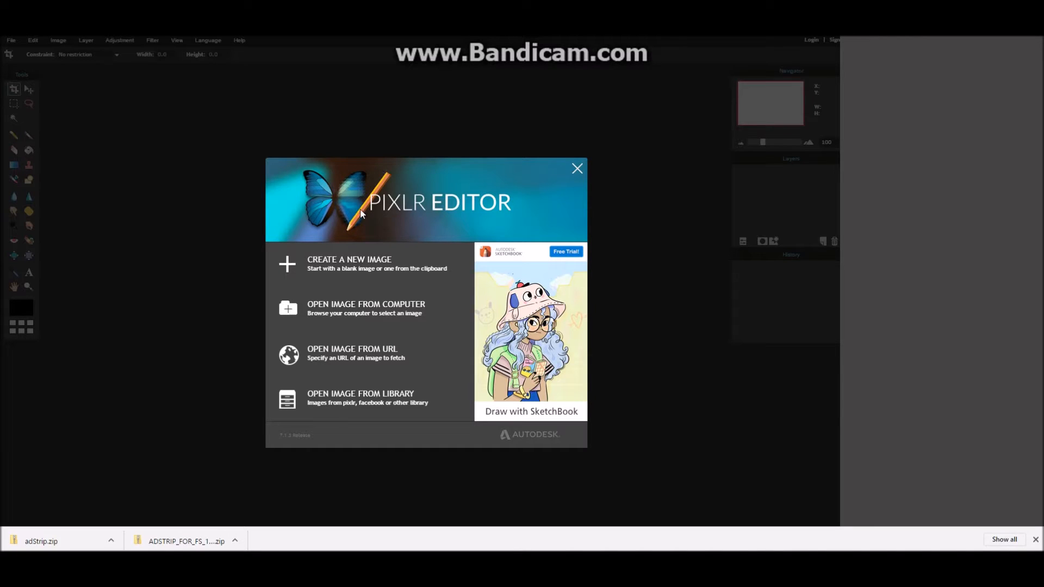
# - Create a new transparent 800 x 600 image and add a text layer with the first name for the sticker
pyautogui.click(337, 263)
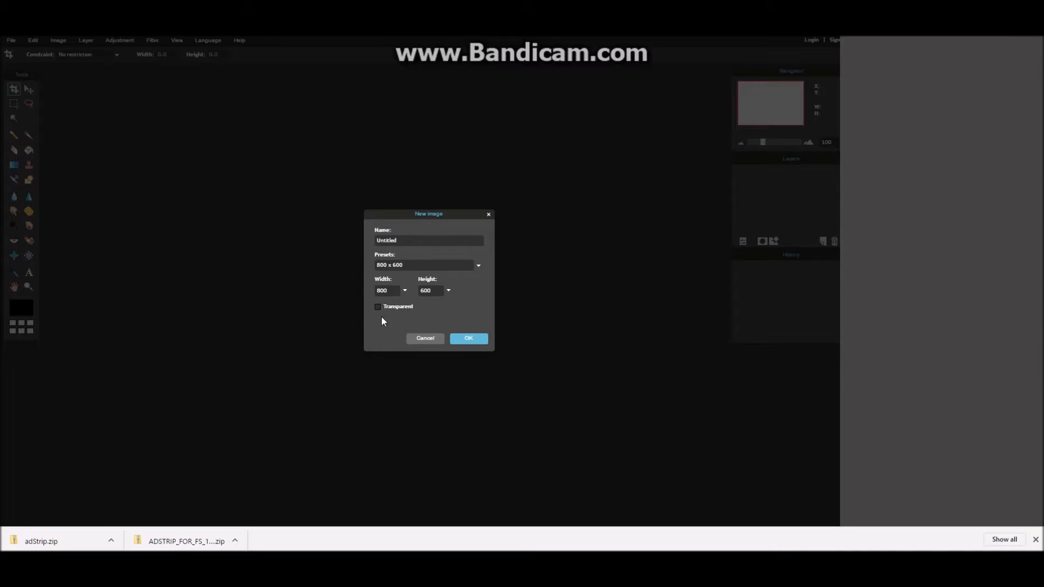
pyautogui.click(458, 339)
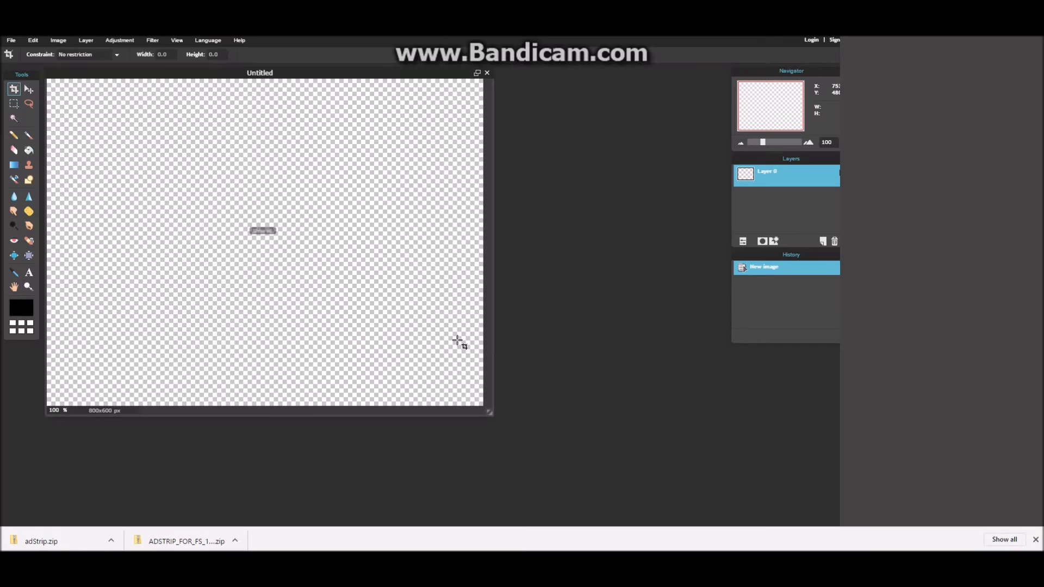
pyautogui.click(29, 272)
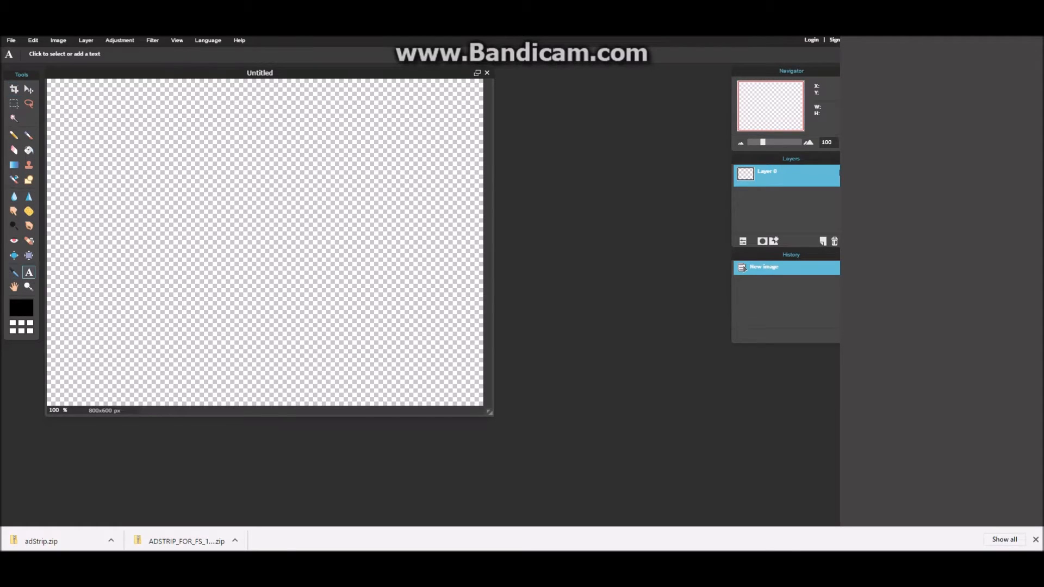
pyautogui.click(168, 223)
pyautogui.write('Craig')
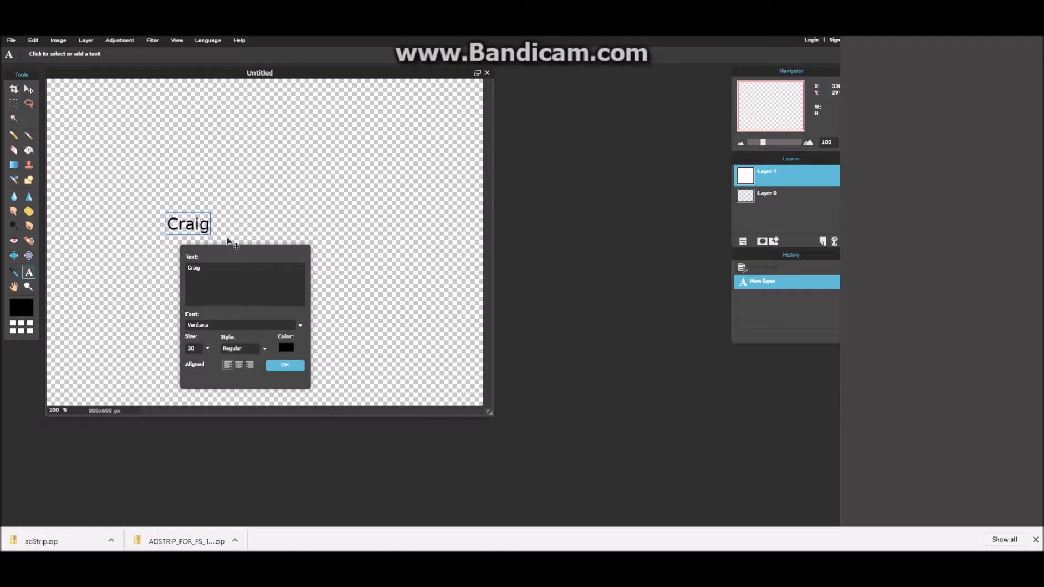
# - Set the text style to Bold/Italic and its color to near-white (RGB 245, 242, 242)
pyautogui.click(243, 347)
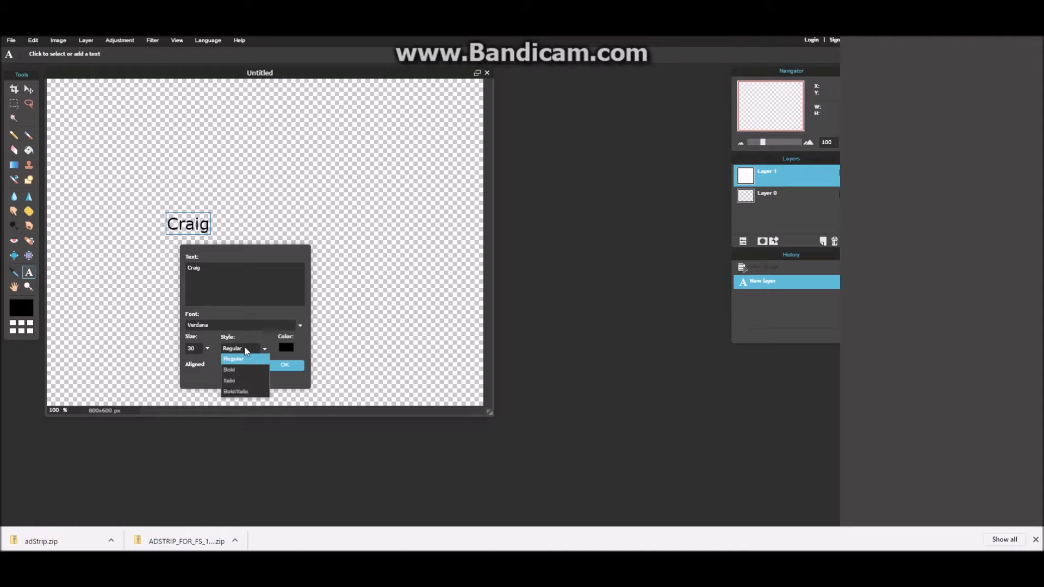
pyautogui.click(242, 392)
pyautogui.click(286, 348)
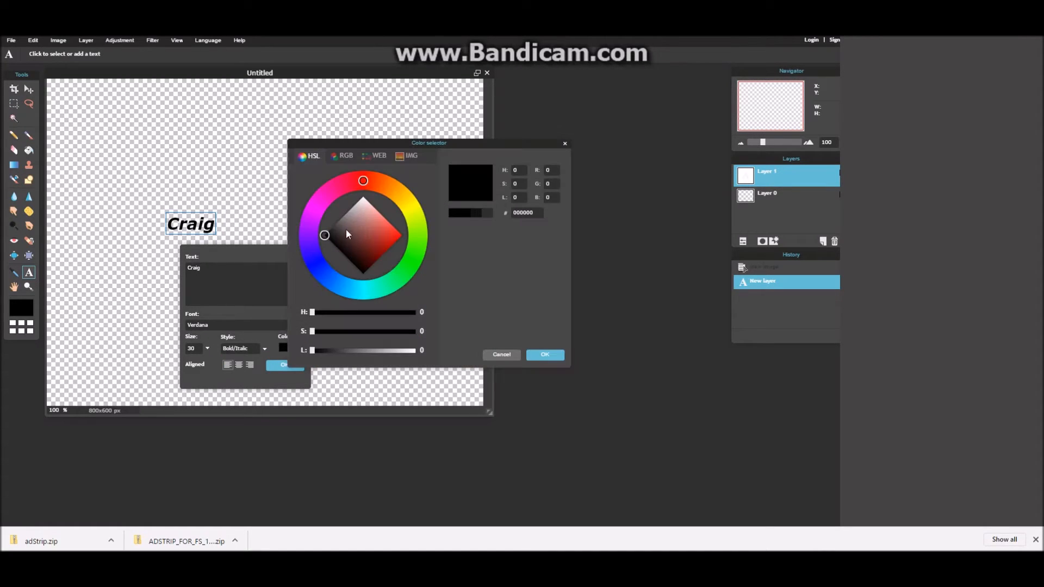
pyautogui.moveTo(327, 236)
pyautogui.mouseDown()
pyautogui.moveTo(365, 213)
pyautogui.moveTo(363, 199)
pyautogui.mouseUp()
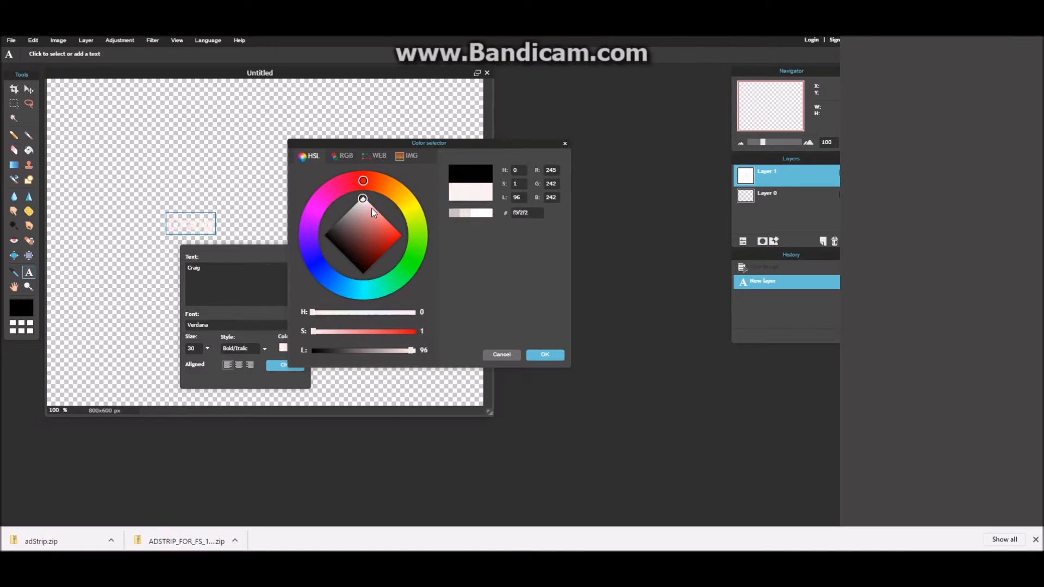
pyautogui.click(538, 356)
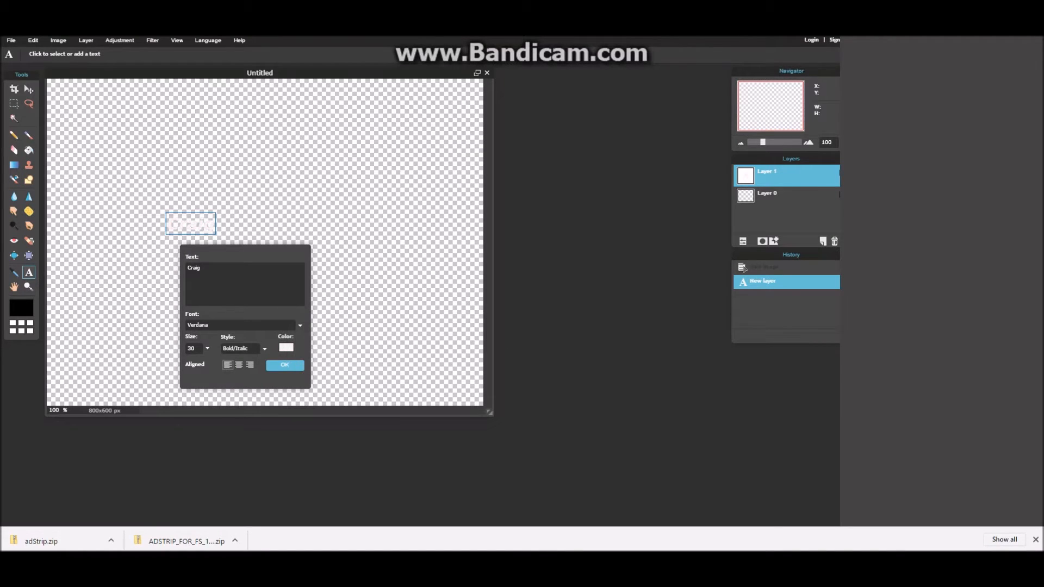
pyautogui.click(291, 367)
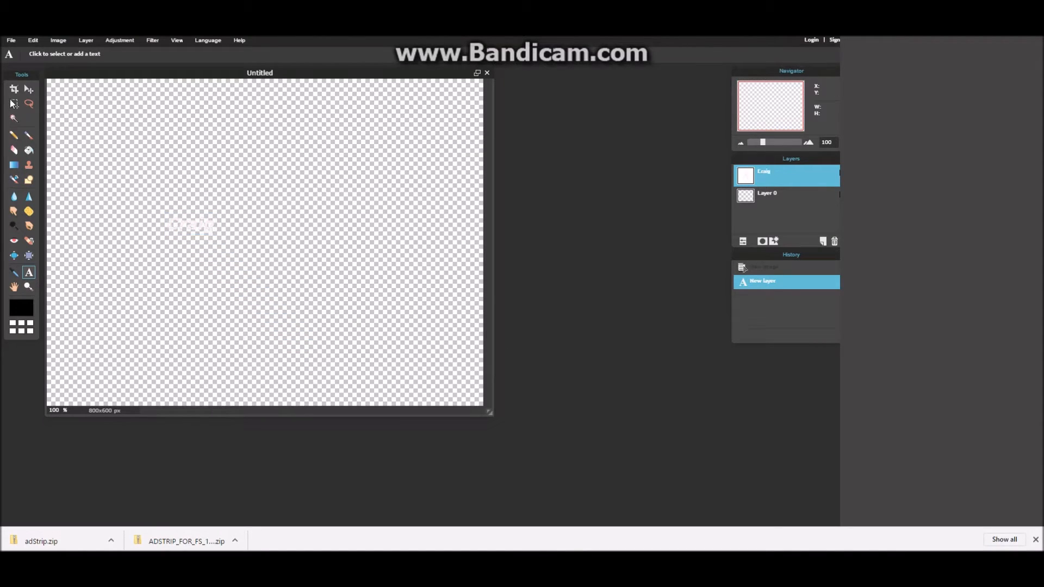
# - Crop the image tightly around the text to about 121 x 52 px
pyautogui.click(14, 89)
pyautogui.moveTo(159, 210); pyautogui.dragTo(225, 239)
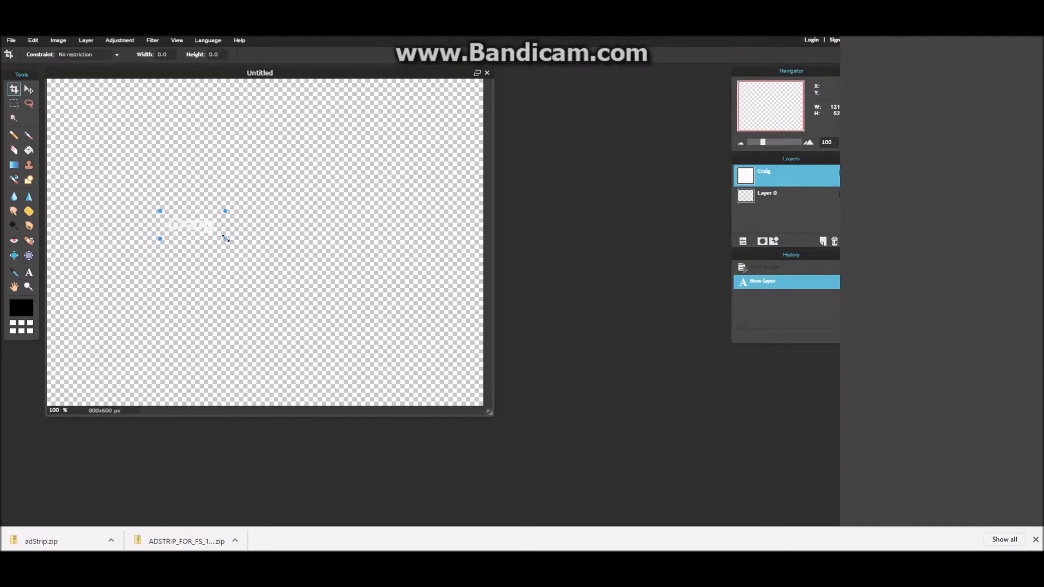
pyautogui.press('Return')
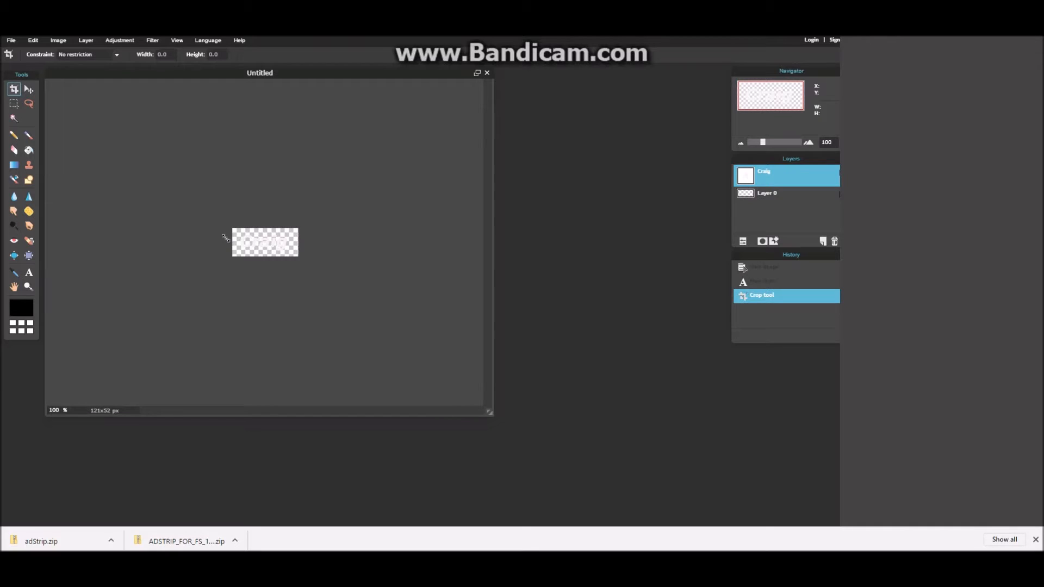
# - Save the cropped image to the computer as a transparent PNG named adstrip
pyautogui.click(12, 41)
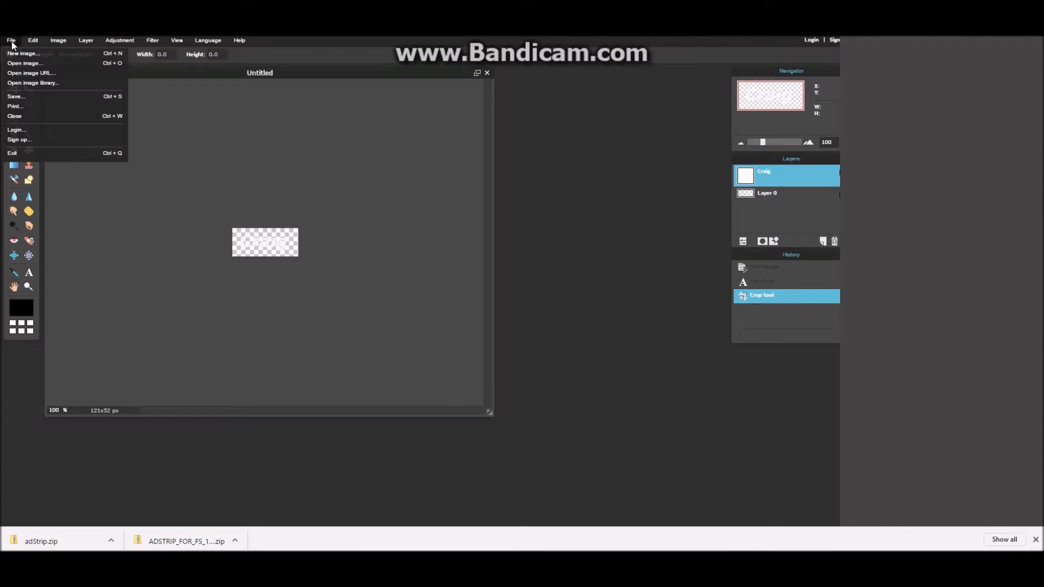
pyautogui.click(17, 98)
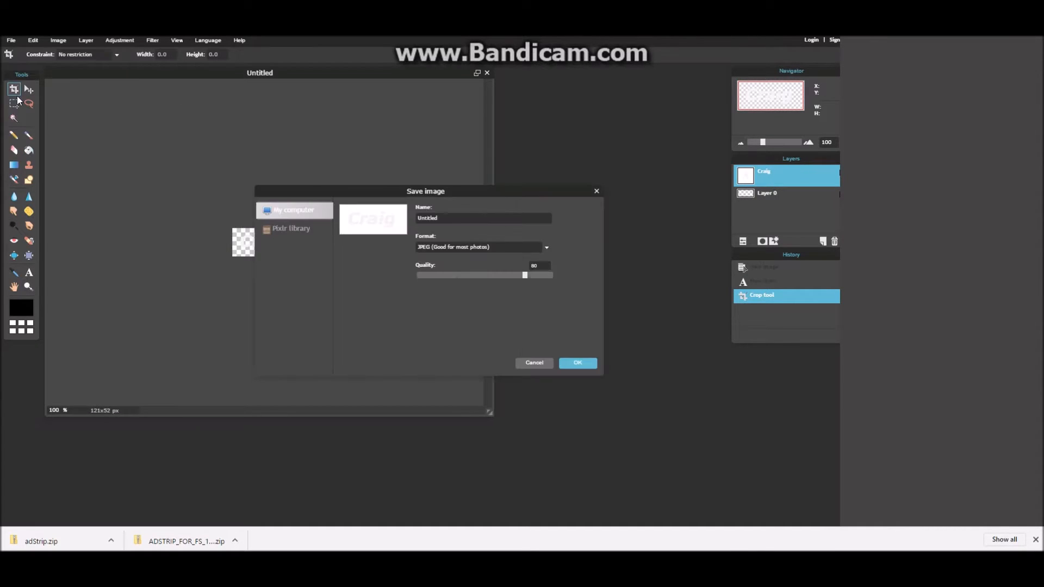
pyautogui.click(492, 248)
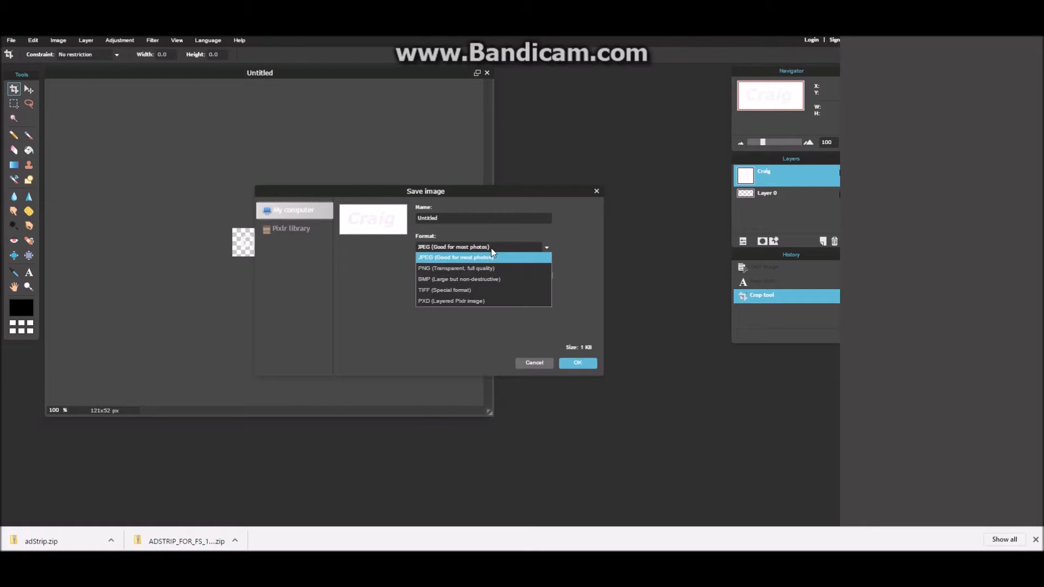
pyautogui.click(470, 268)
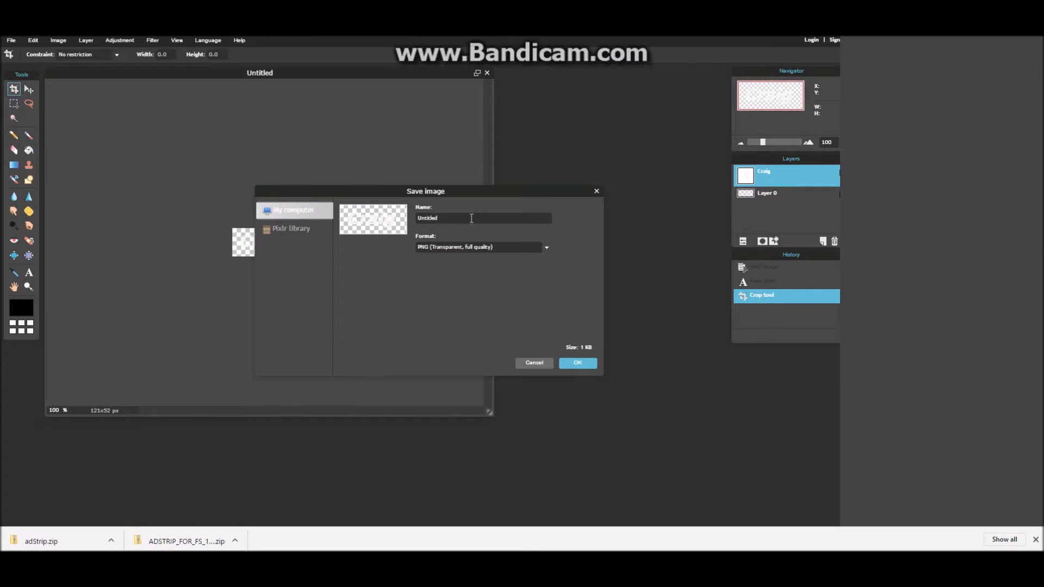
pyautogui.press('BackSpace')
pyautogui.press('BackSpace')
pyautogui.press('BackSpace')
pyautogui.press('BackSpace')
pyautogui.press('BackSpace')
pyautogui.press('BackSpace')
pyautogui.press('BackSpace')
pyautogui.click(581, 367)
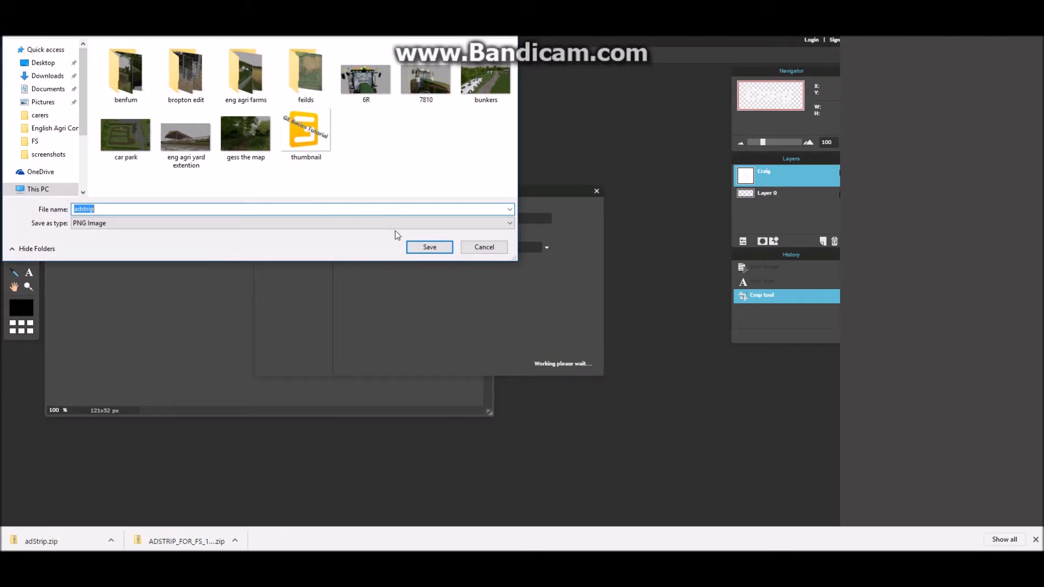
pyautogui.click(428, 247)
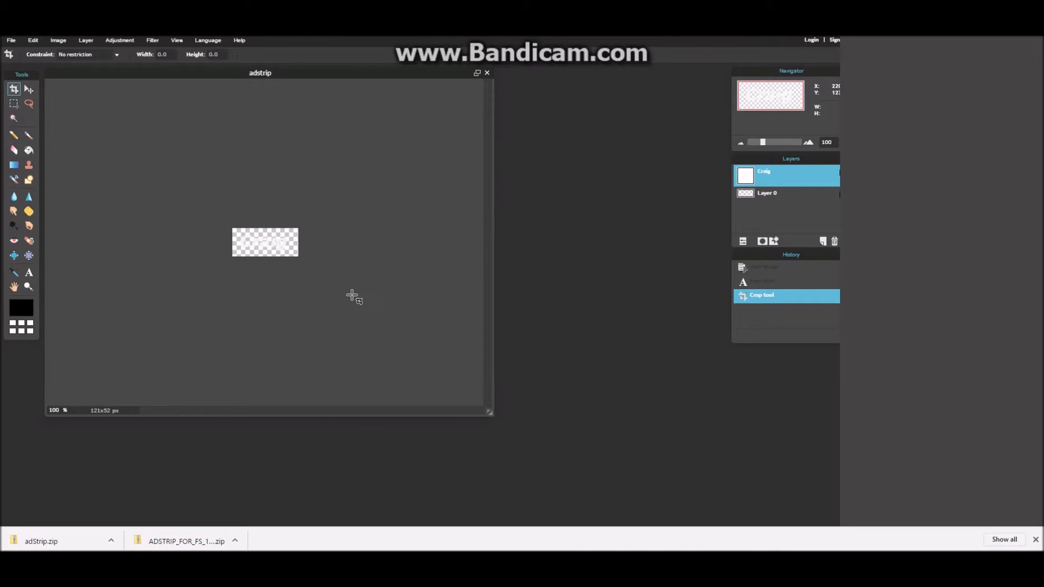
# - Switch to the Adstrip Sticker V 1.0 Mod web page, download adStrip.zip and open the archive
pyautogui.click(217, 11)
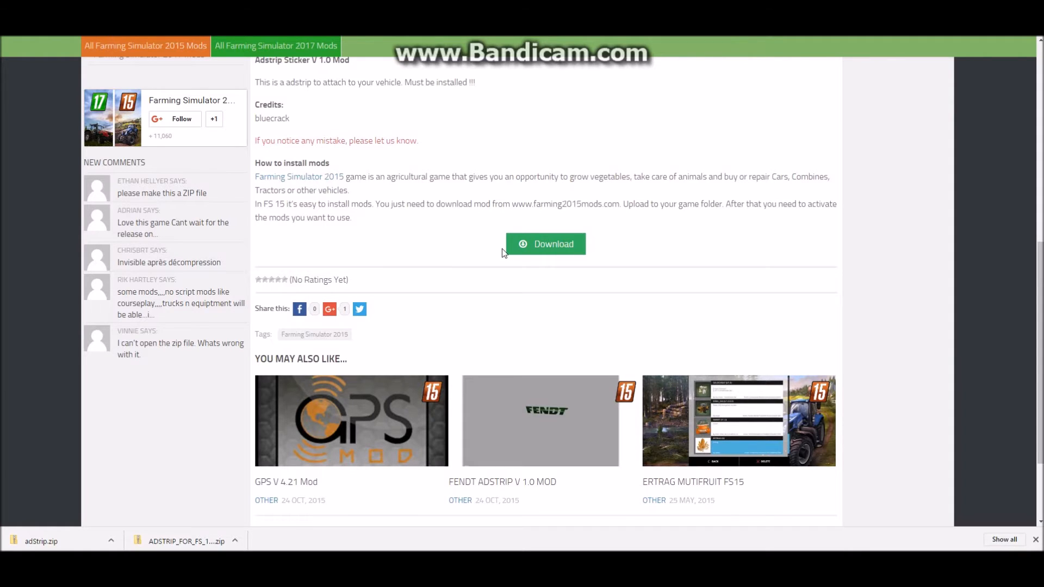
pyautogui.scroll(8, 402, 248)
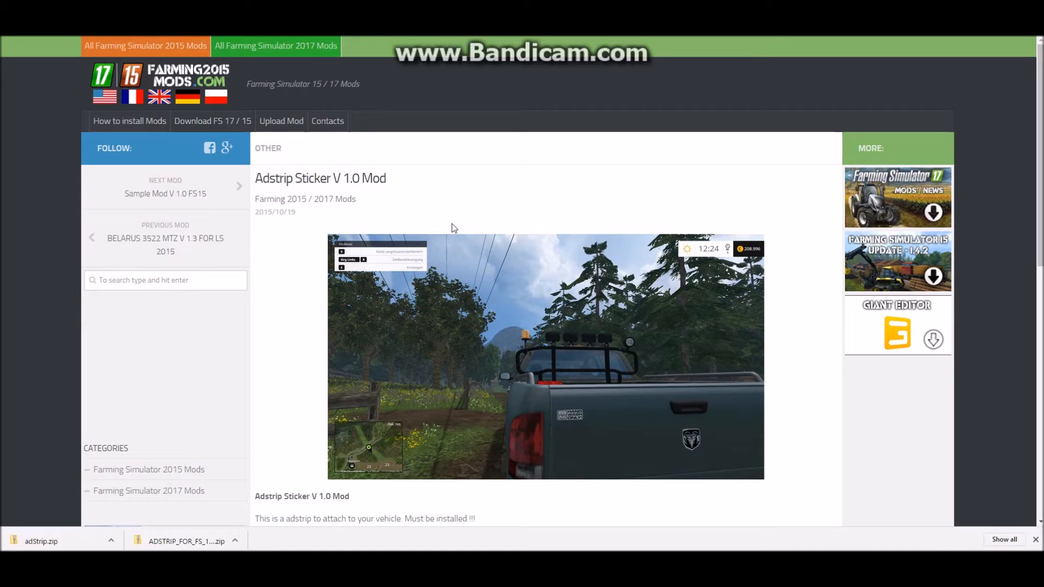
pyautogui.scroll(-5, 462, 245)
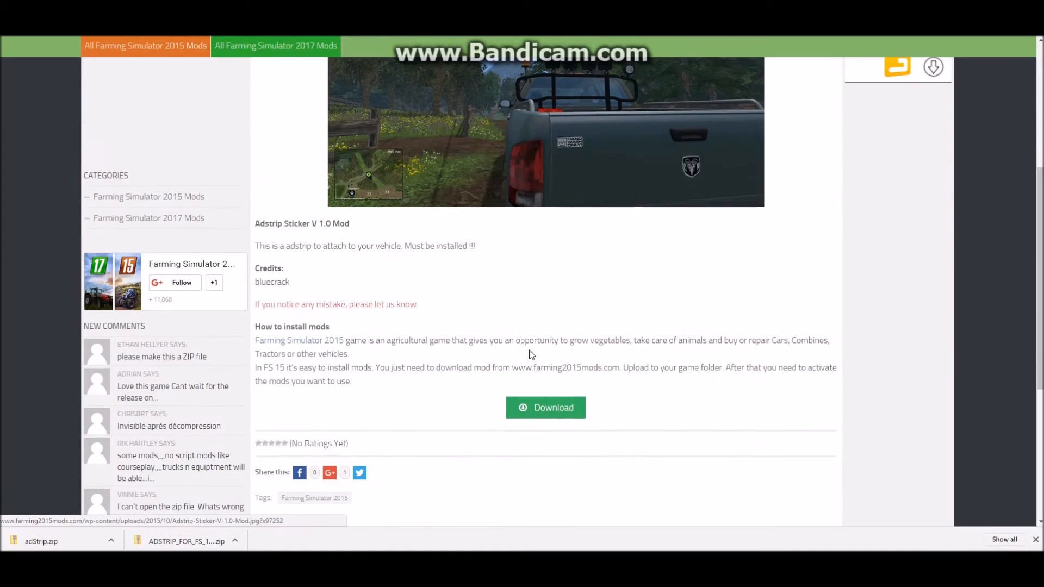
pyautogui.click(546, 416)
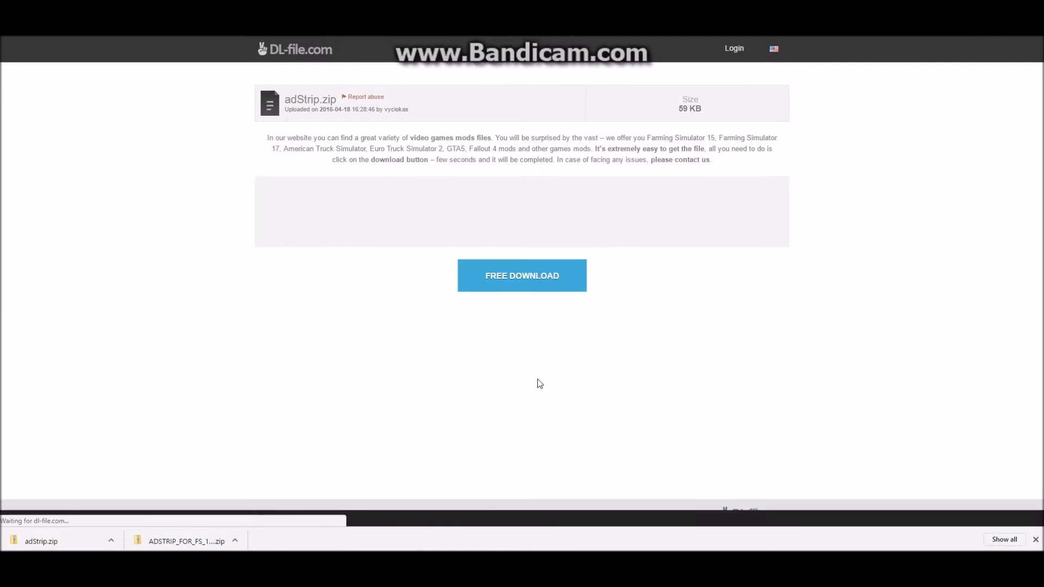
pyautogui.click(518, 289)
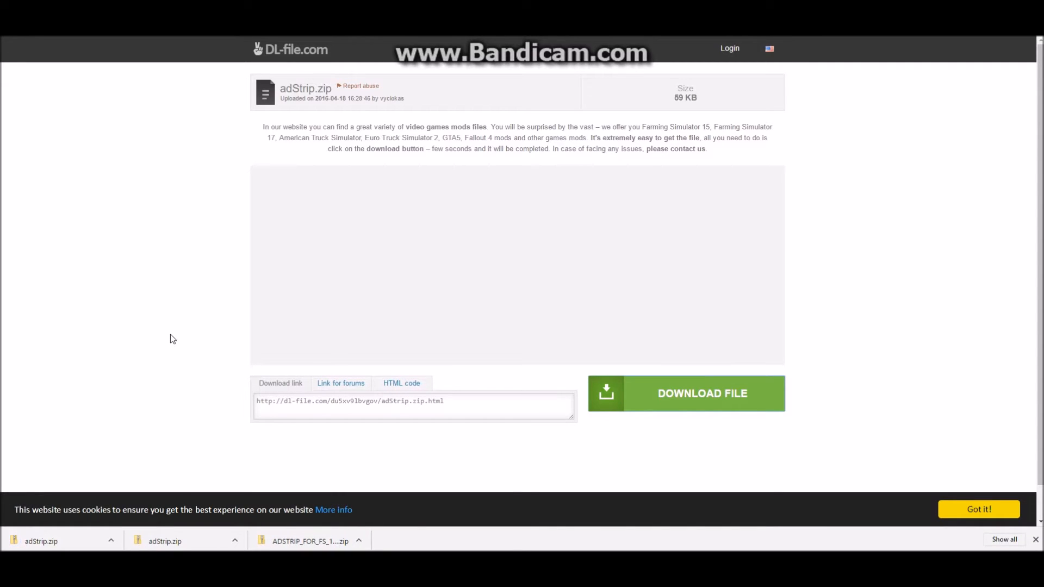
pyautogui.click(64, 543)
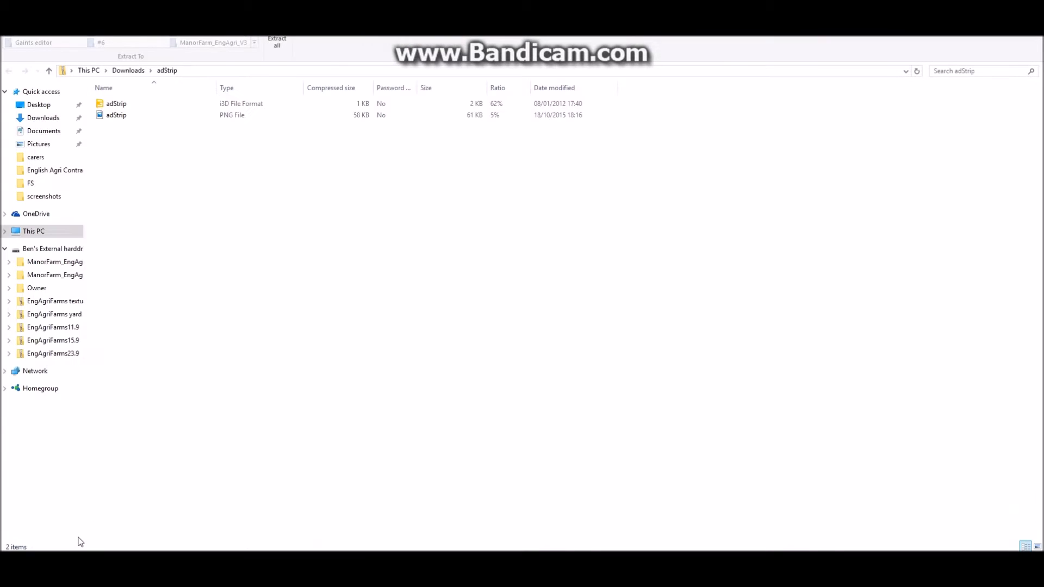
# - Copy the adstrip image from the Gaints editor folder into the adStrip archive, replacing the PNG there, and preview the copied image
pyautogui.moveTo(253, 562)
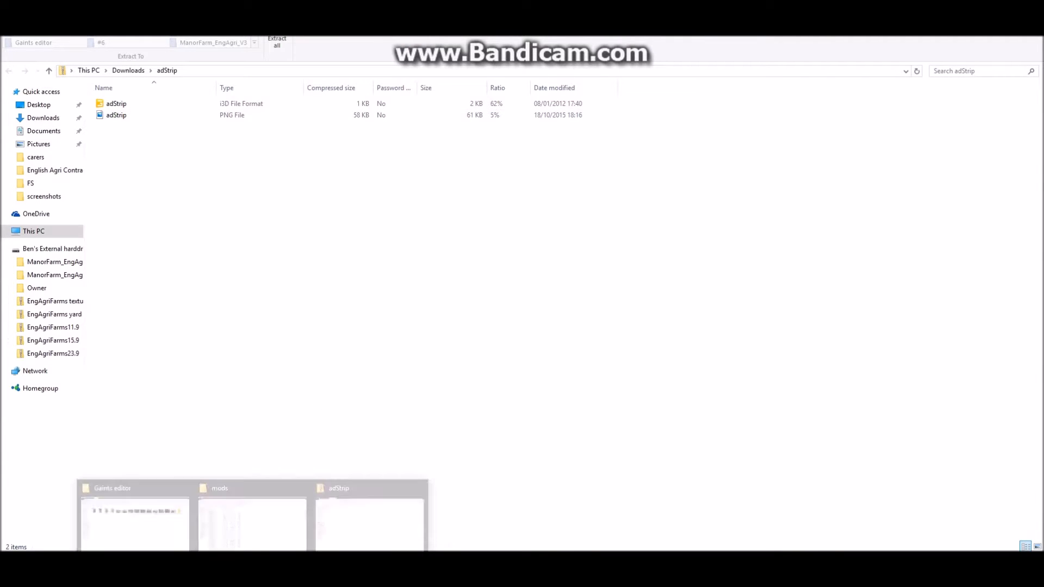
pyautogui.click(163, 520)
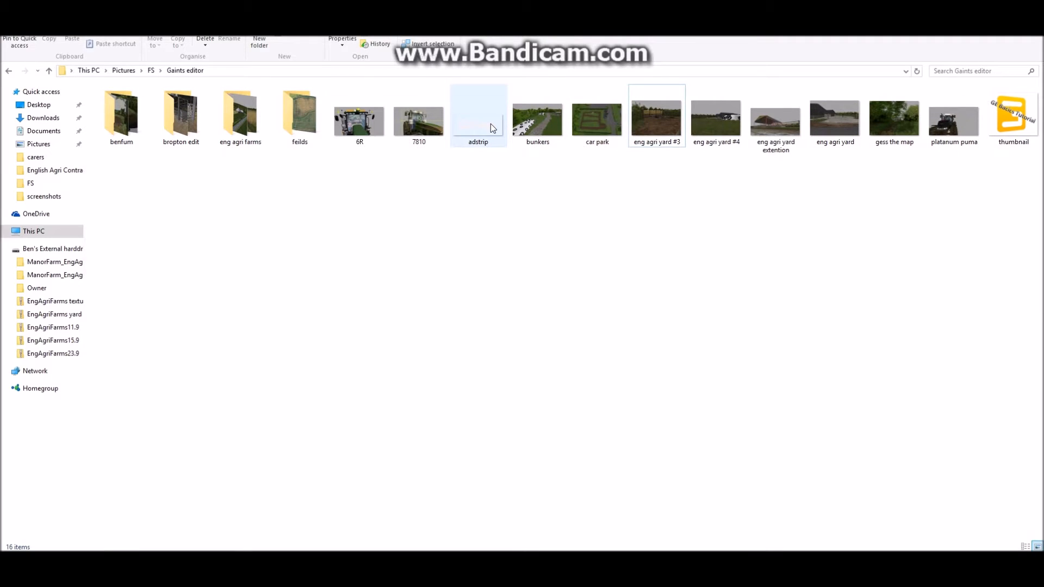
pyautogui.click(491, 127)
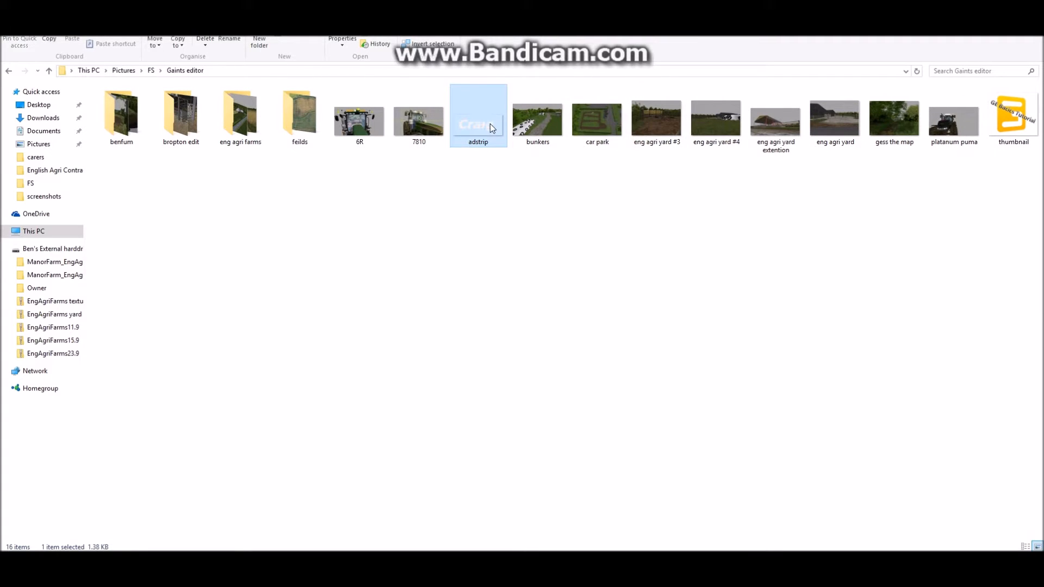
pyautogui.hotkey('ctrl', 'c')
pyautogui.click(338, 519)
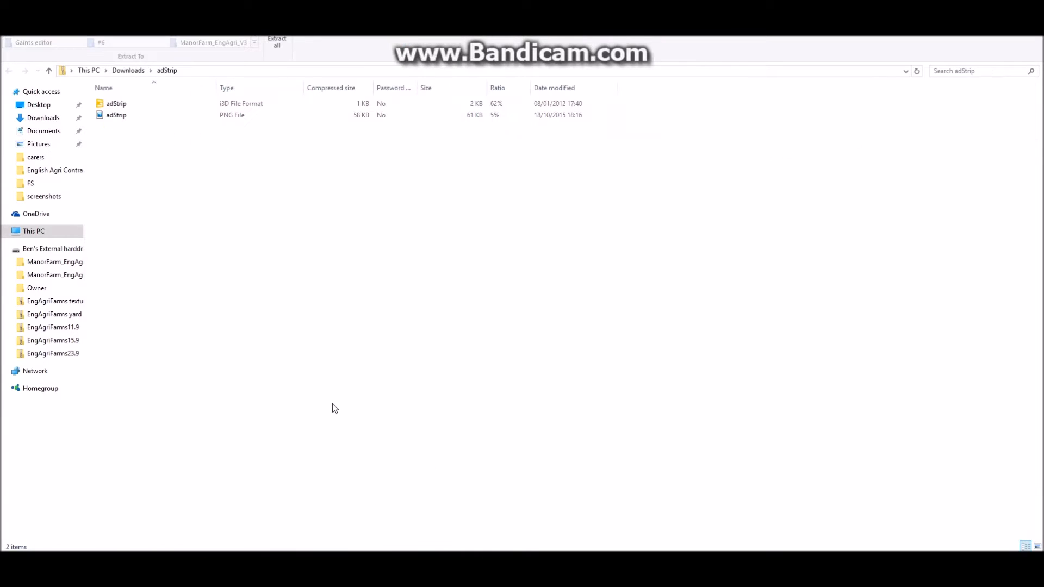
pyautogui.hotkey('ctrl', 'v')
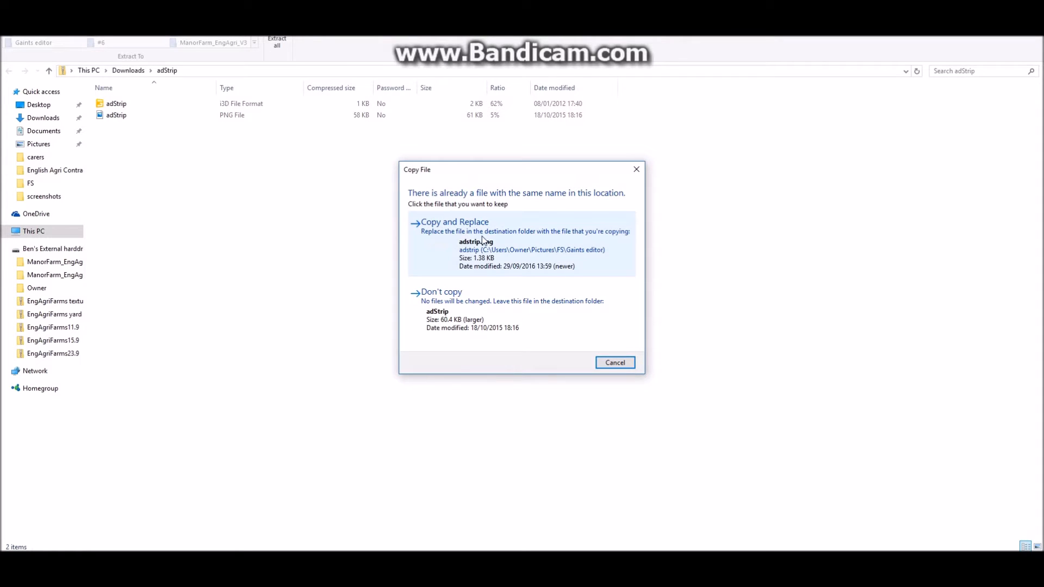
pyautogui.click(546, 252)
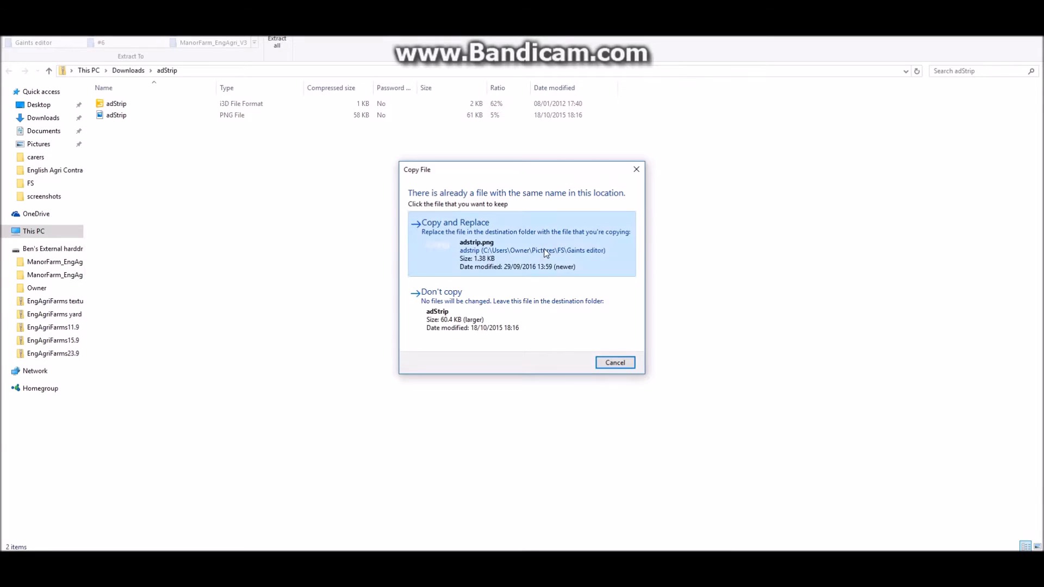
pyautogui.click(302, 113)
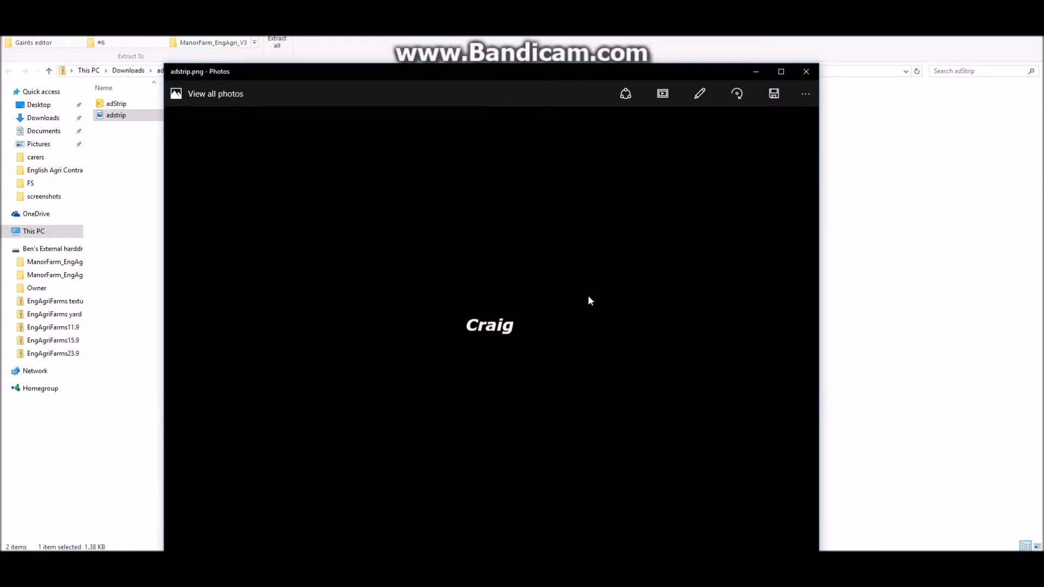
pyautogui.click(806, 71)
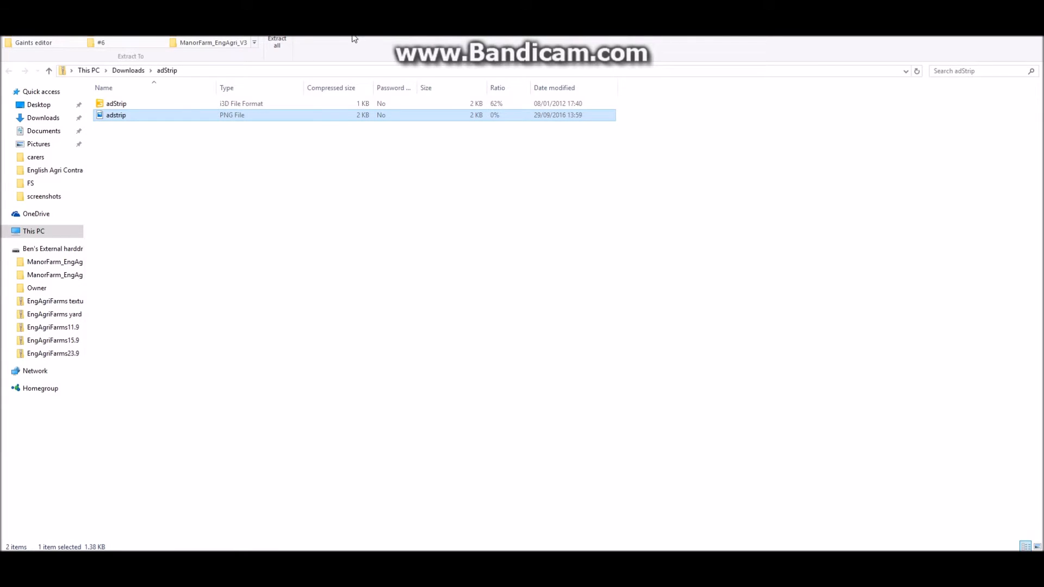
# - Extract all files of the adStrip archive to the adStrip folder in Downloads
pyautogui.moveTo(352, 38); pyautogui.dragTo(353, 0)
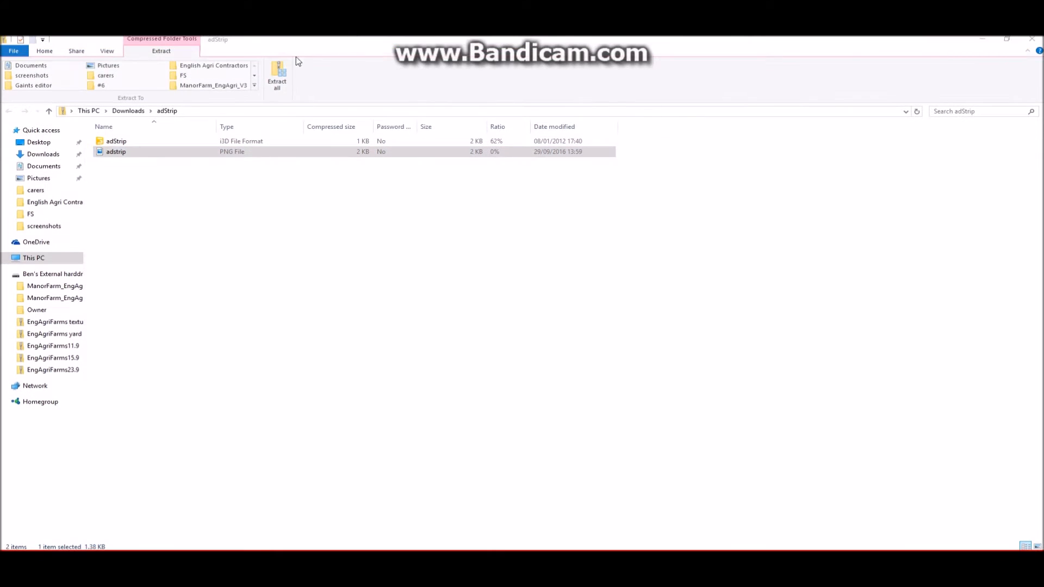
pyautogui.click(276, 87)
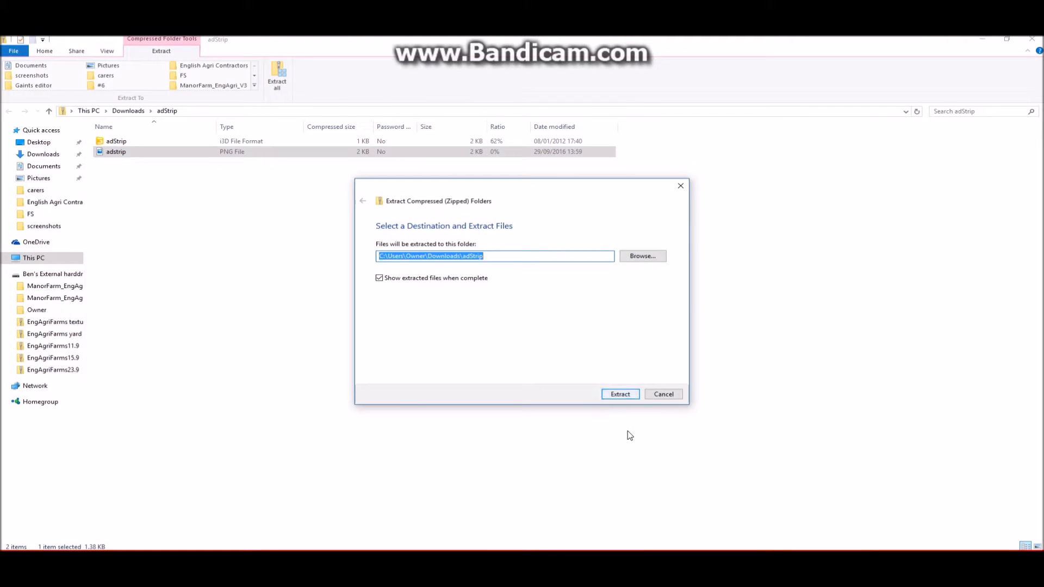
pyautogui.press('Return')
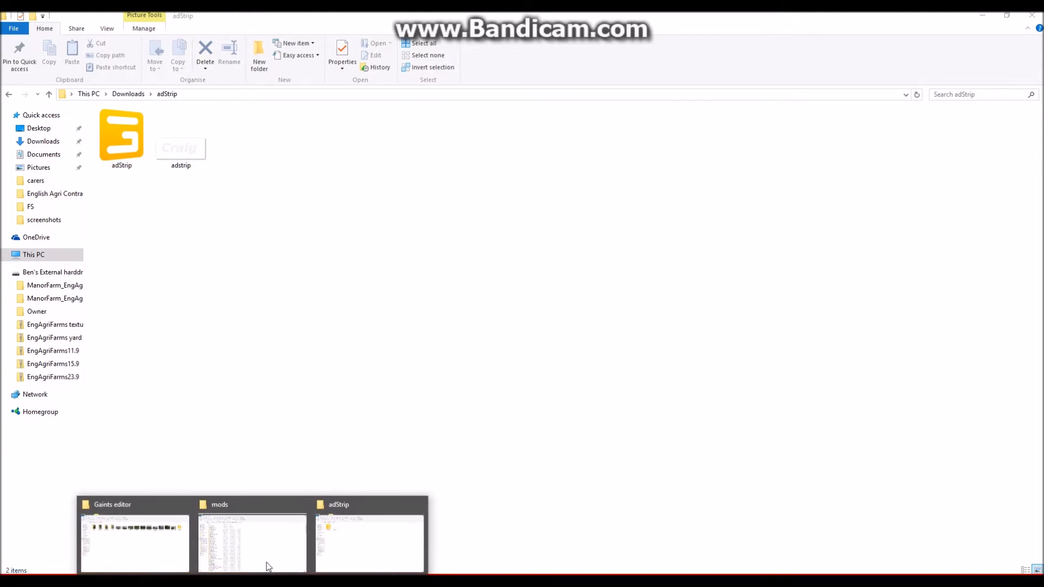
# - Search the FarmingSimulator2015 mods folder for craig and extract the EA_6R_Craig archive to its own folder in mods
pyautogui.click(270, 555)
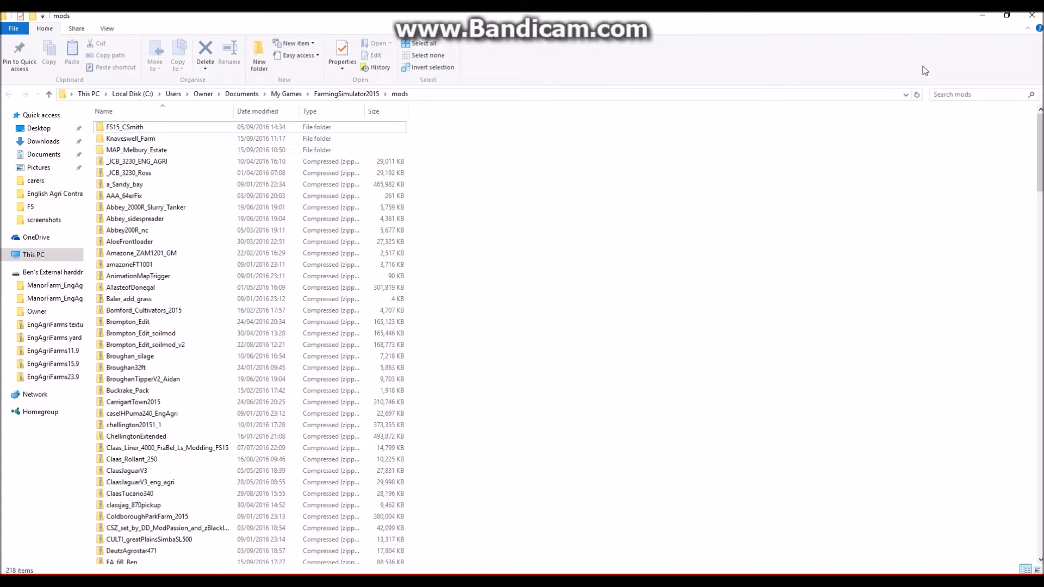
pyautogui.click(963, 93)
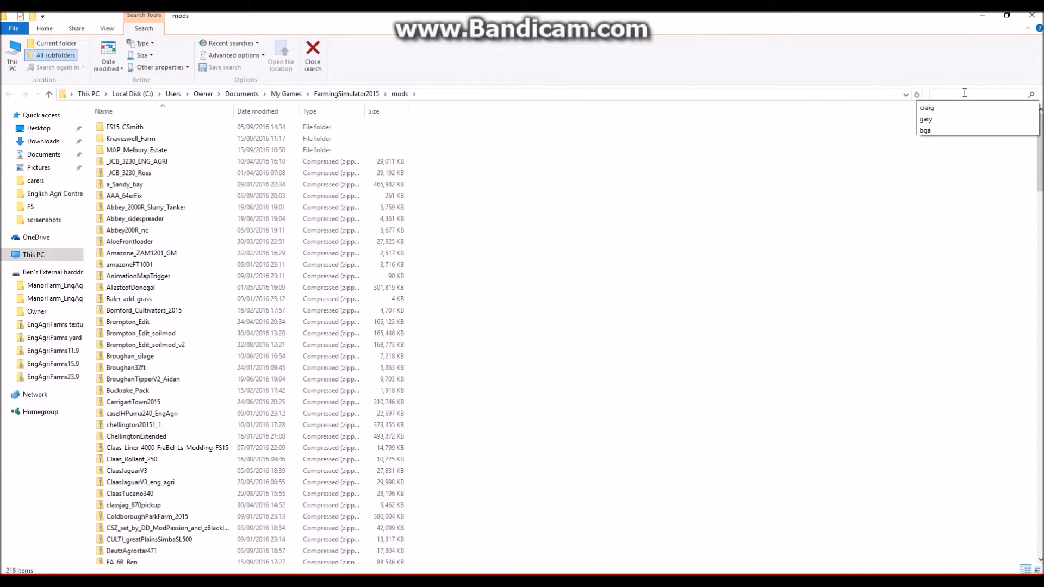
pyautogui.click(926, 108)
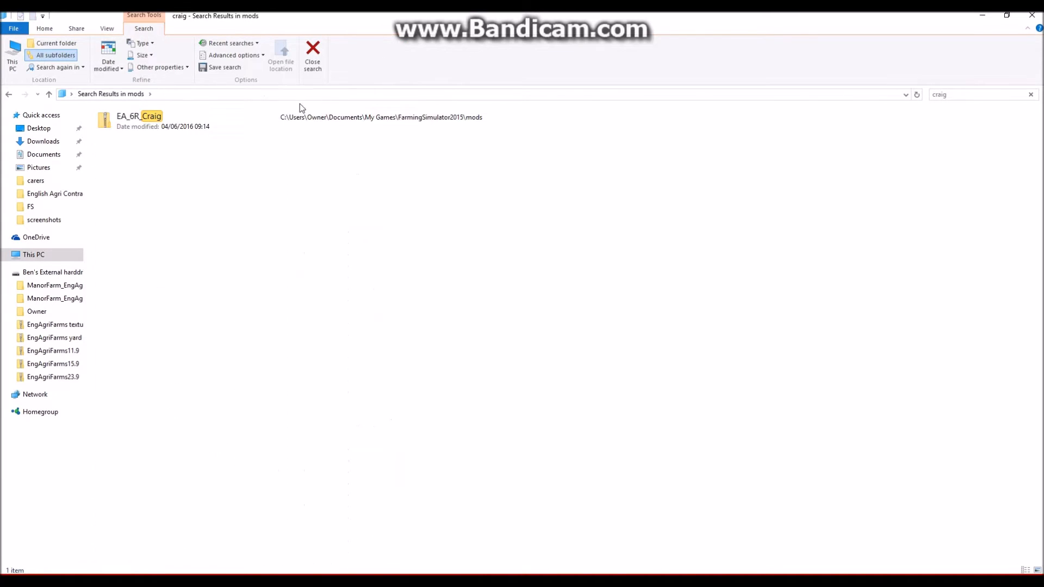
pyautogui.doubleClick(249, 120)
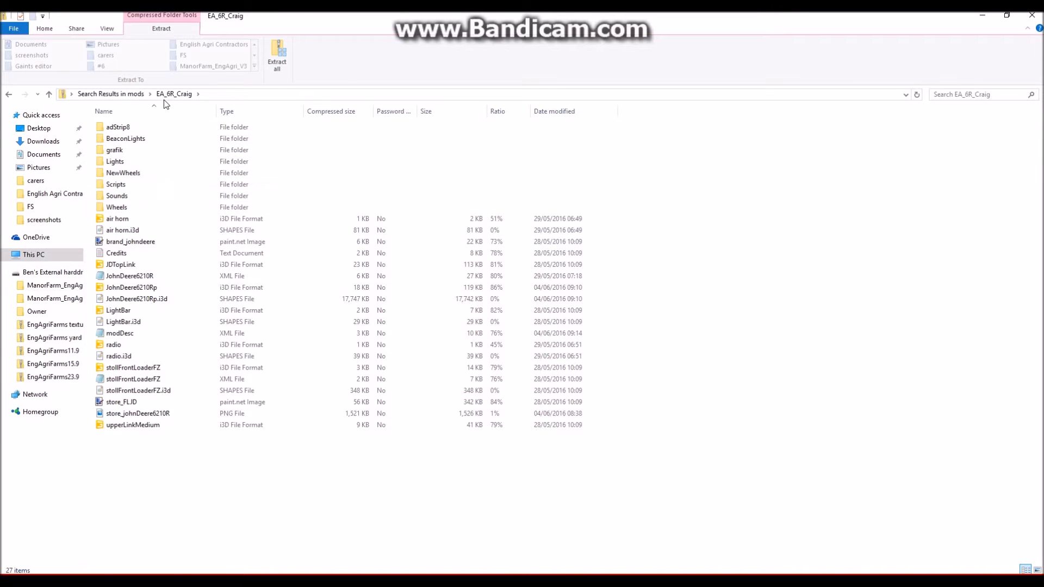
pyautogui.click(282, 65)
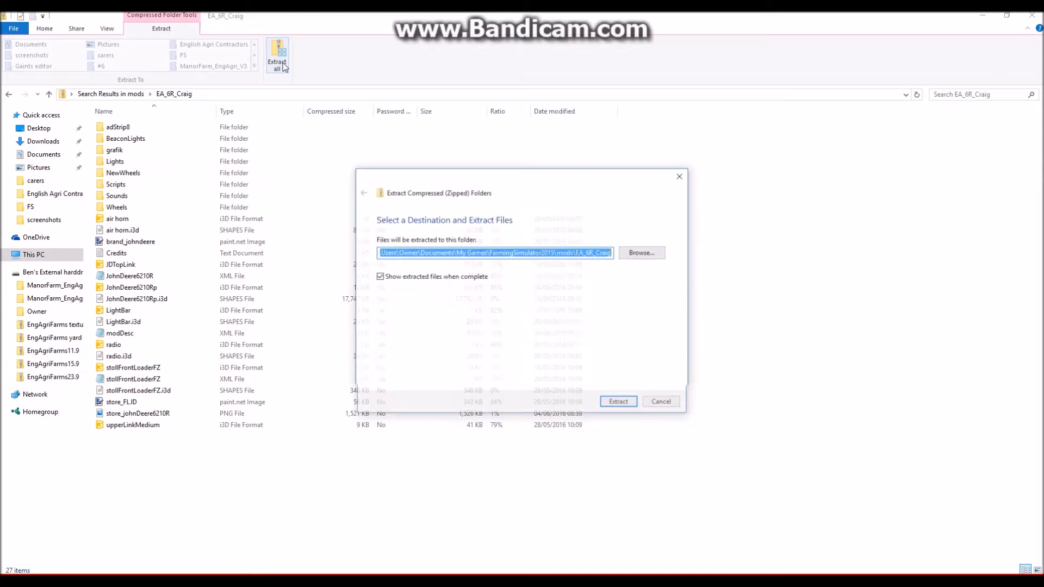
pyautogui.click(625, 404)
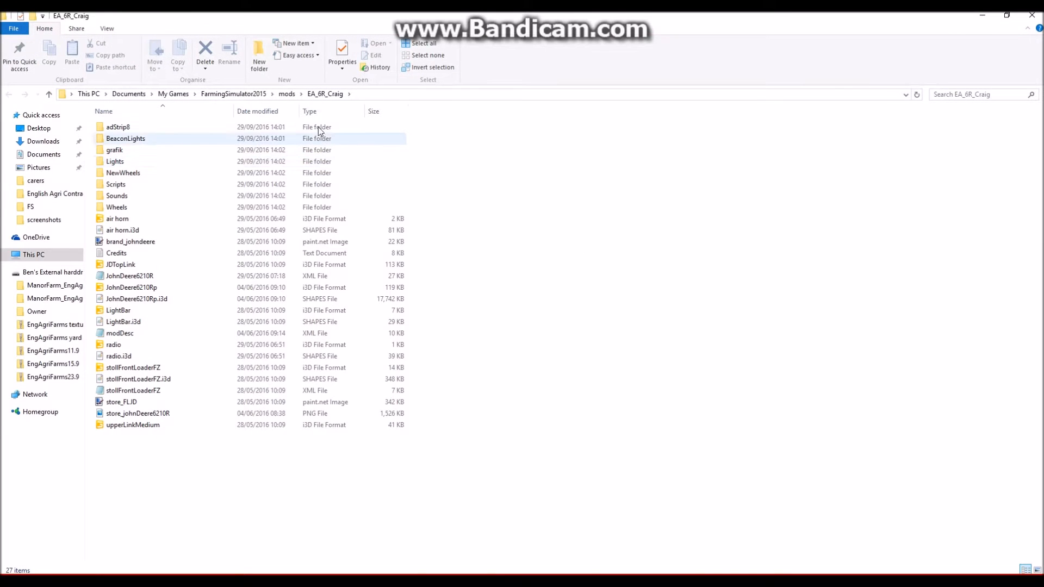
# - Copy the extracted adStrip folder from Downloads into the extracted EA_6R_Craig mod folder
pyautogui.moveTo(252, 583)
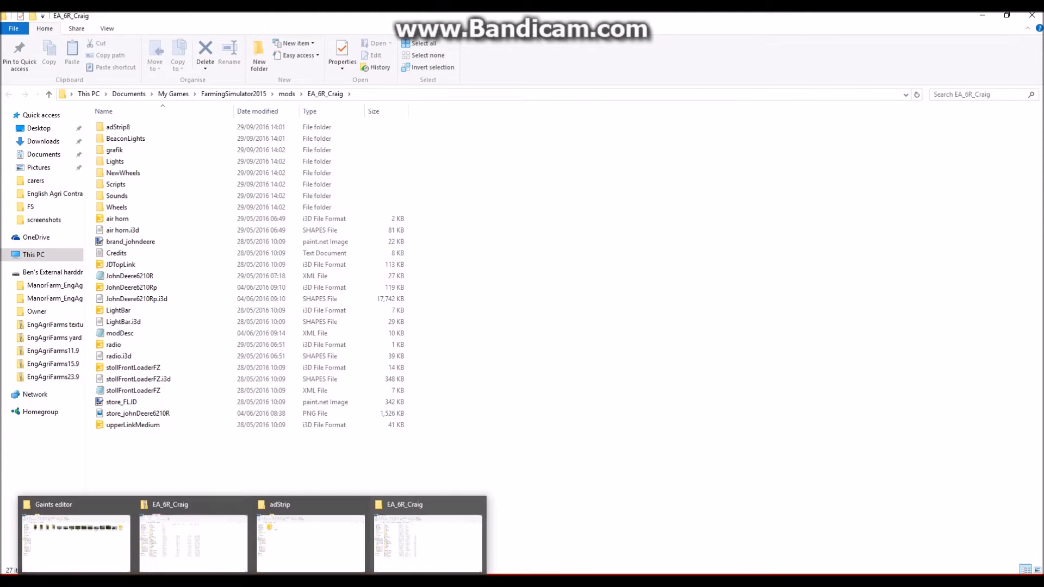
pyautogui.click(286, 548)
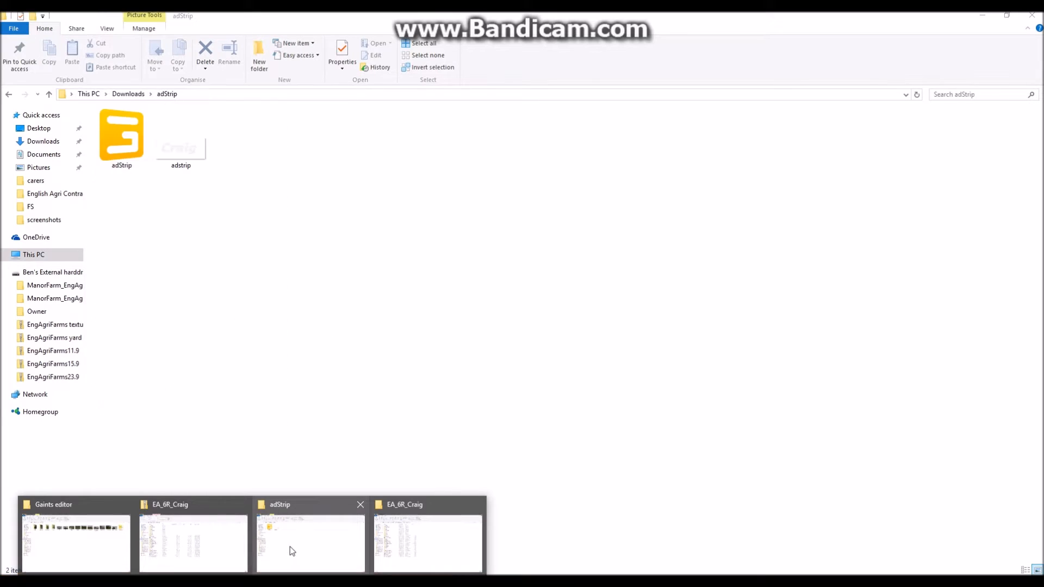
pyautogui.click(129, 95)
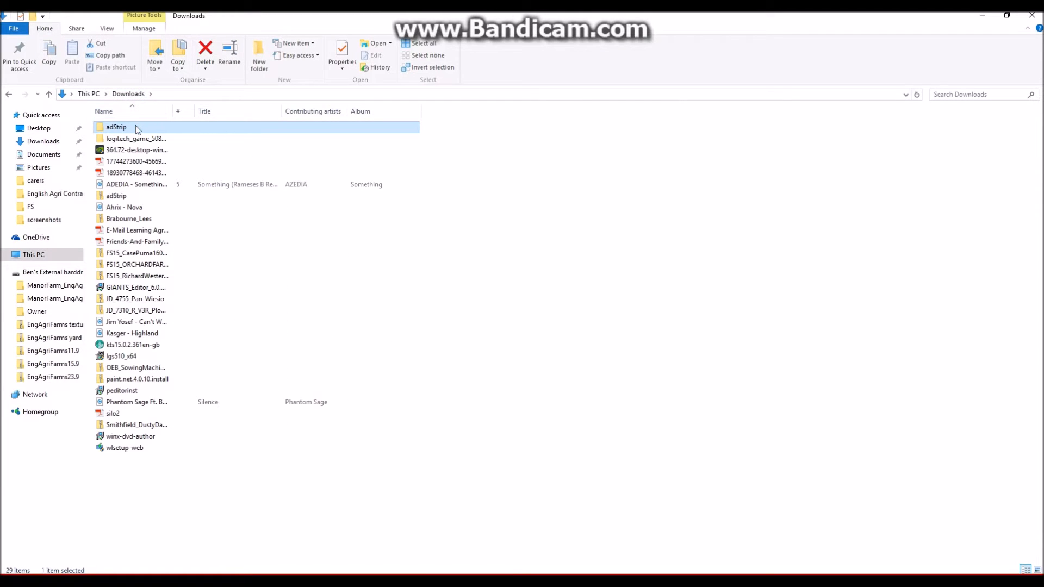
pyautogui.hotkey('ctrl', 'c')
pyautogui.moveTo(252, 581)
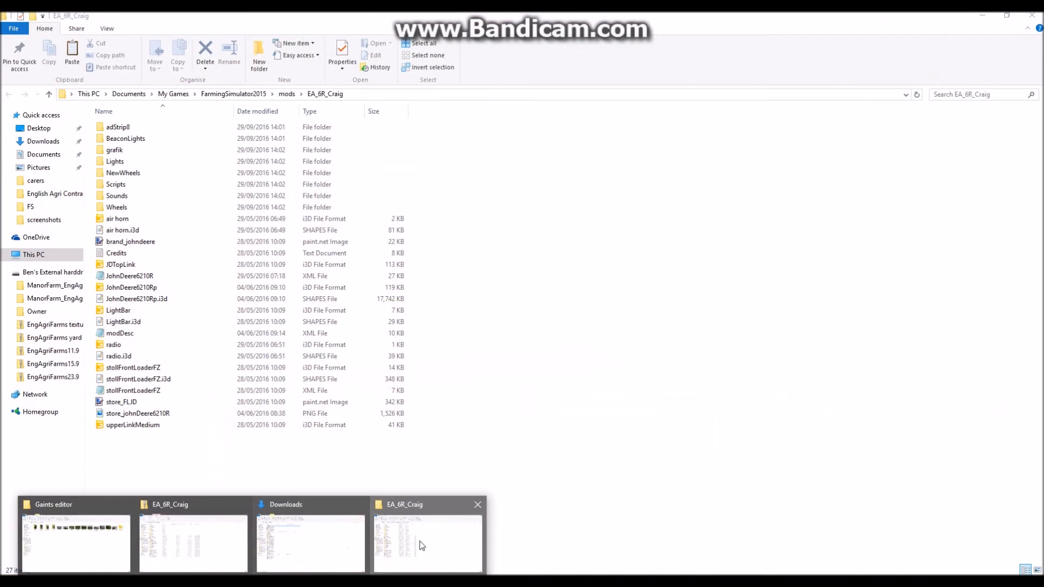
pyautogui.click(418, 543)
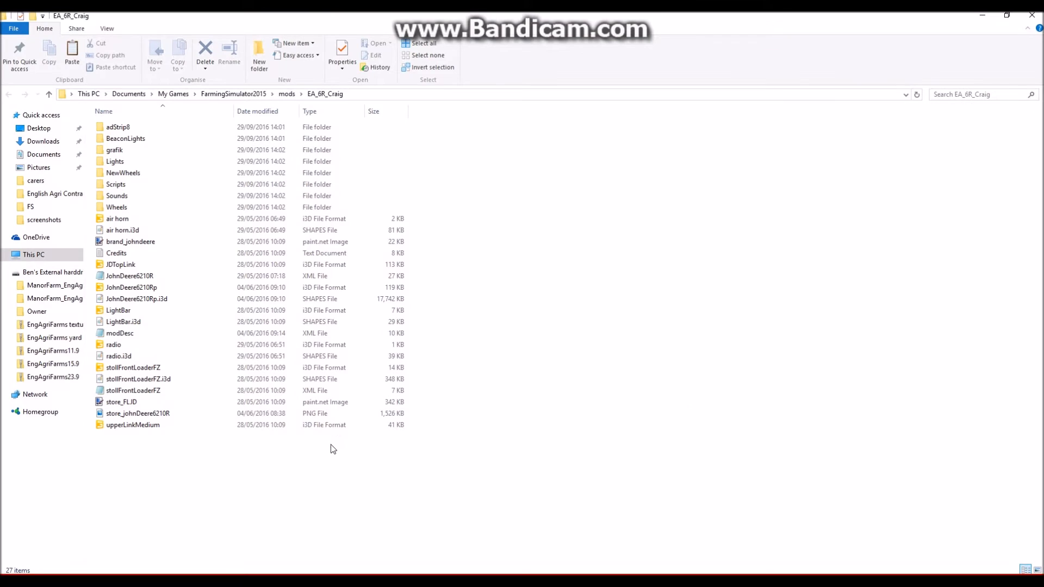
pyautogui.hotkey('ctrl', 'v')
pyautogui.click(335, 440)
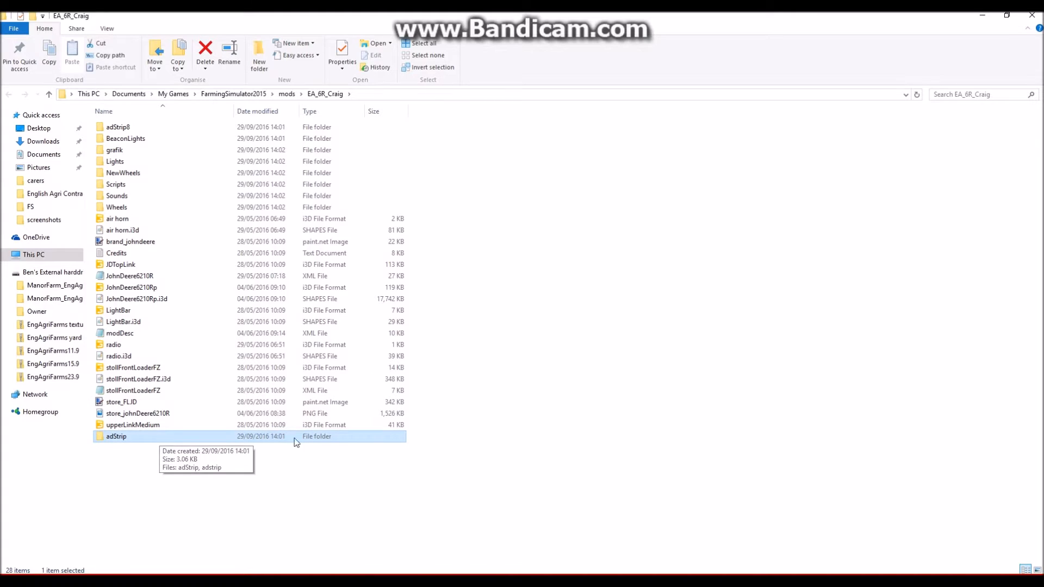
# - Open the JohnDeere6210Rp i3D model in GIANTS Editor 6.0.5 and view it through a newly created camera
pyautogui.doubleClick(169, 284)
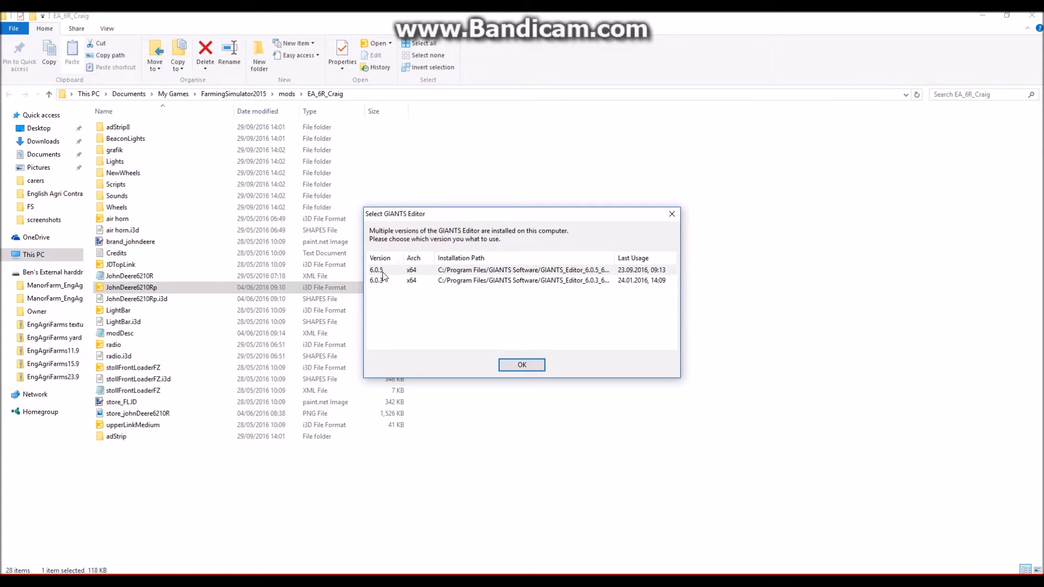
pyautogui.click(530, 365)
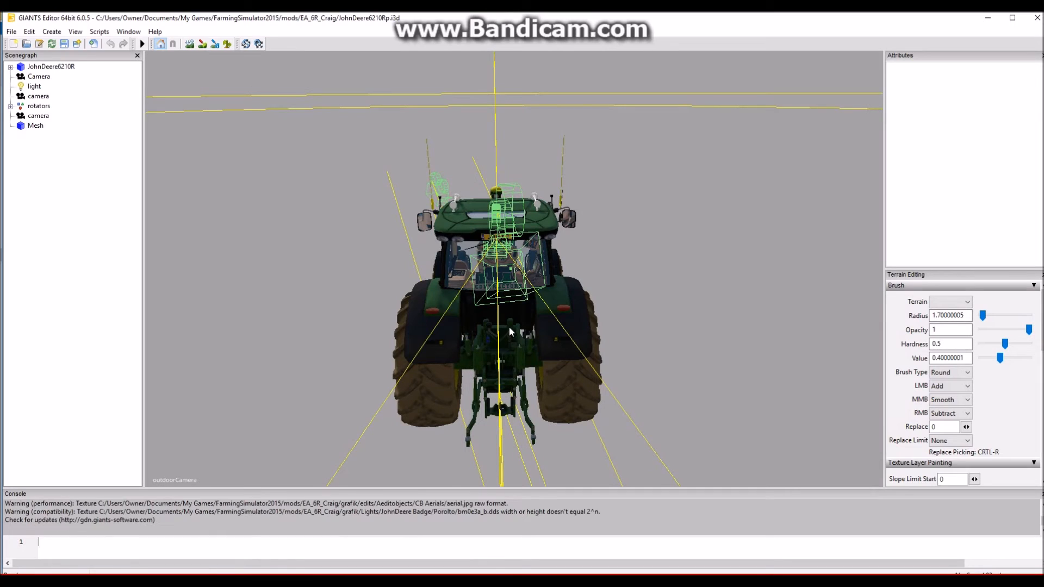
pyautogui.click(58, 35)
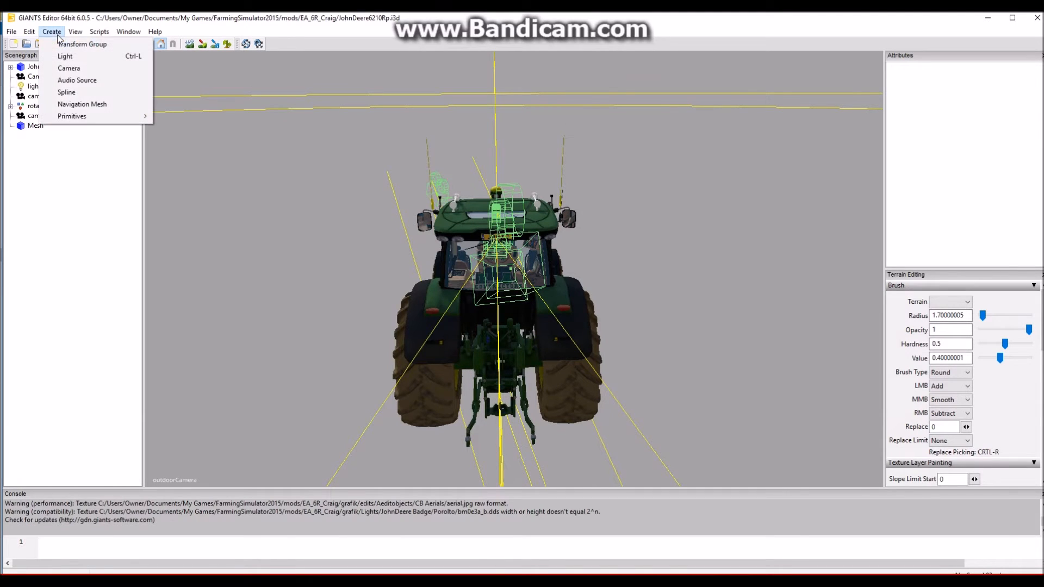
pyautogui.click(69, 68)
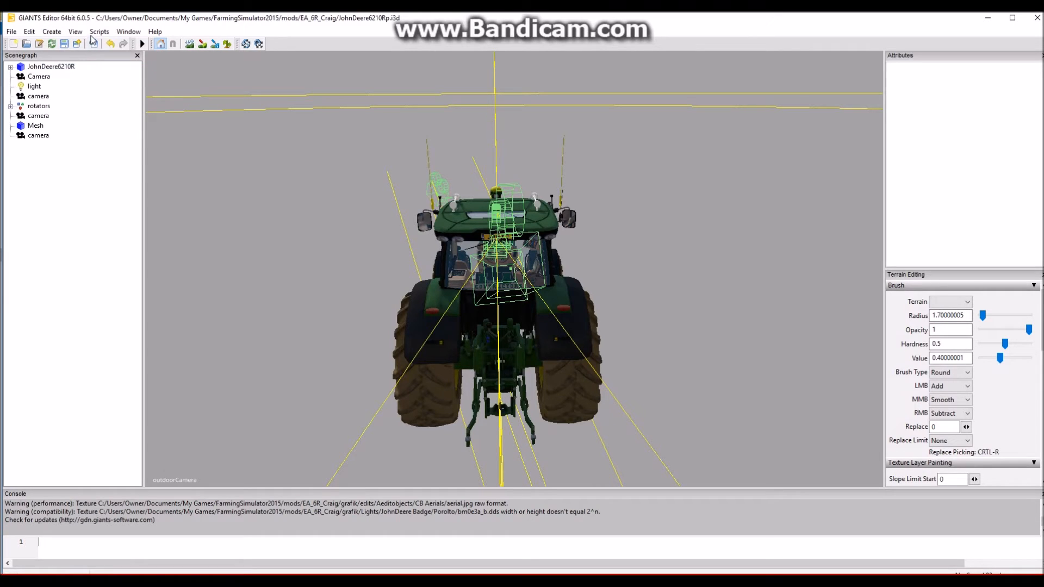
pyautogui.click(79, 33)
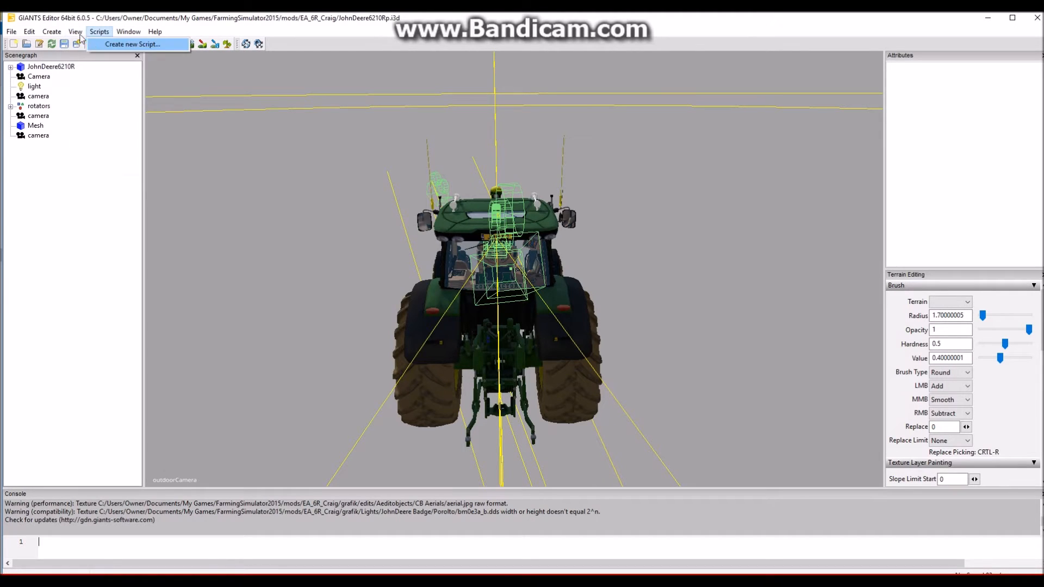
pyautogui.moveTo(95, 44)
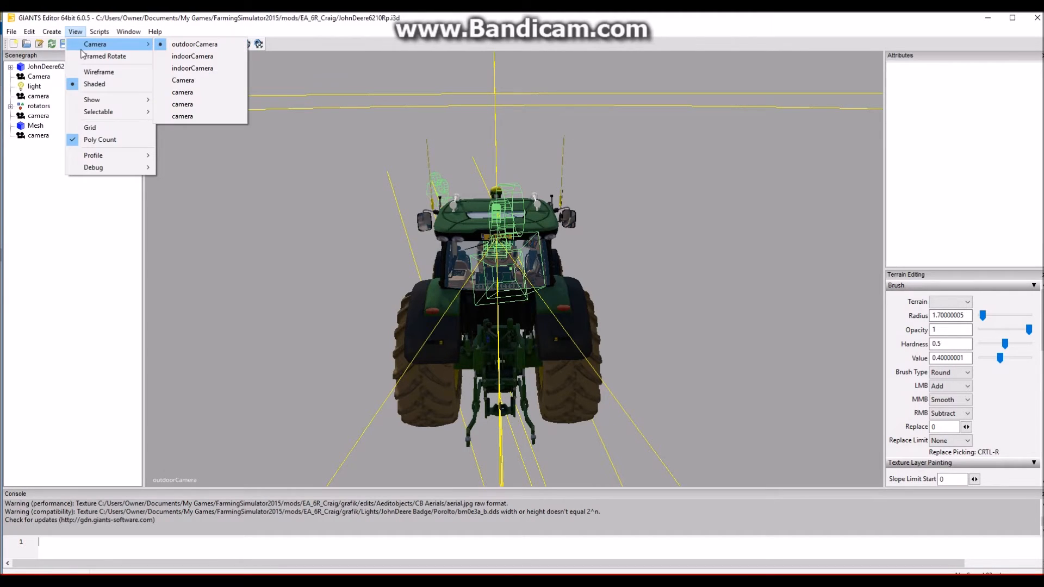
pyautogui.click(172, 117)
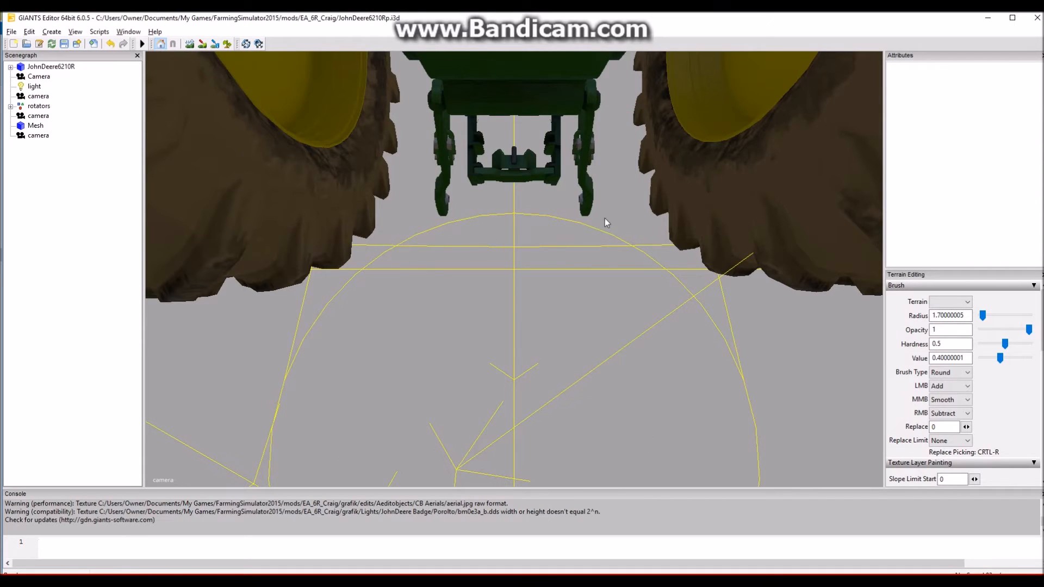
# - Examine the tractor from the front and the side, bringing the cab and side windows into view
pyautogui.scroll(-8, 531, 190)
pyautogui.keyDown('alt'); pyautogui.moveTo(606, 340); pyautogui.dragTo(615, 310); pyautogui.keyUp('alt')
pyautogui.scroll(8, 507, 257)
pyautogui.scroll(-6, 579, 267)
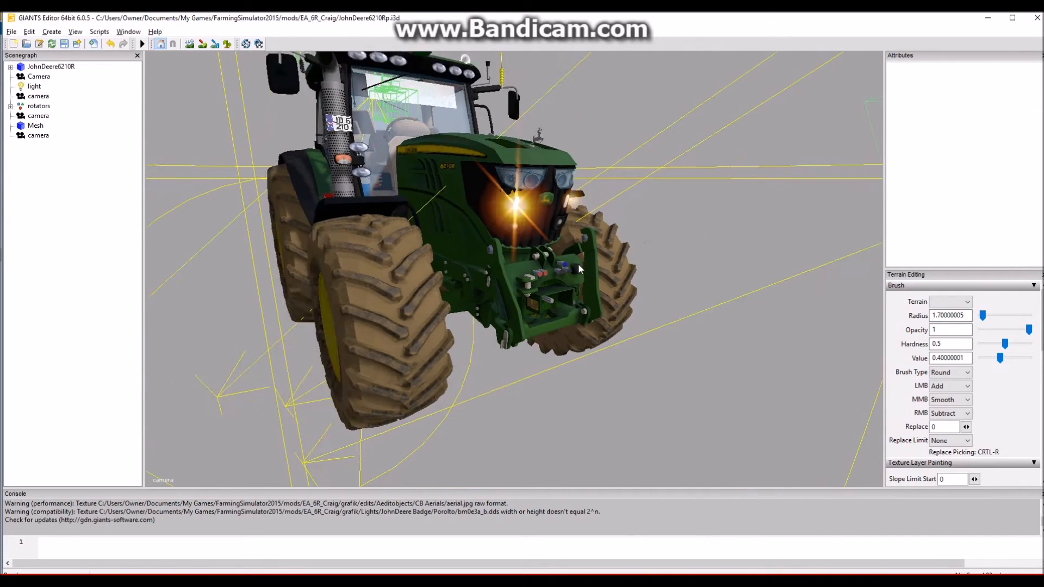
pyautogui.scroll(-3, 579, 270)
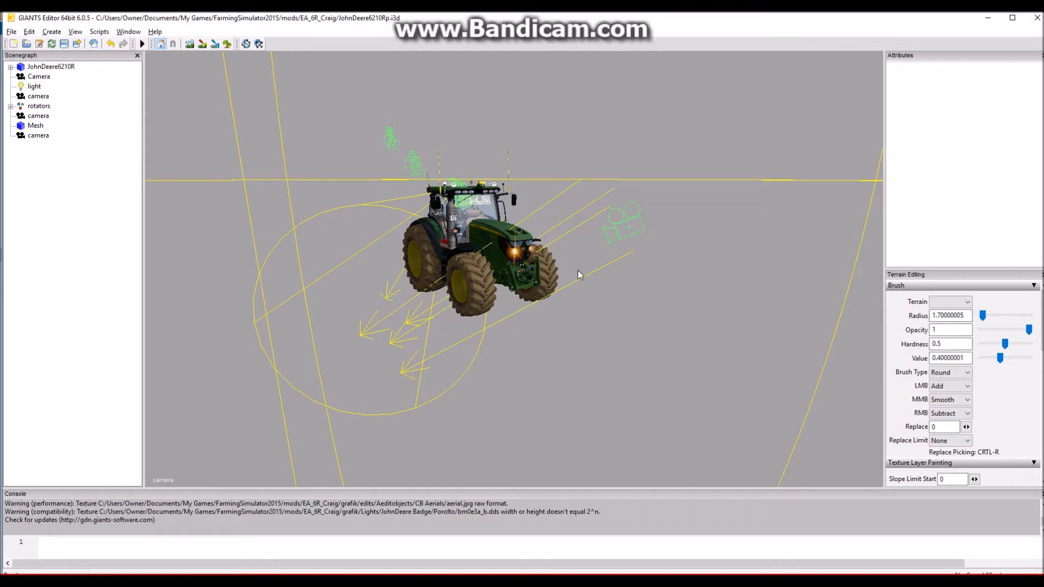
pyautogui.keyDown('alt'); pyautogui.moveTo(642, 303); pyautogui.dragTo(581, 274); pyautogui.keyUp('alt')
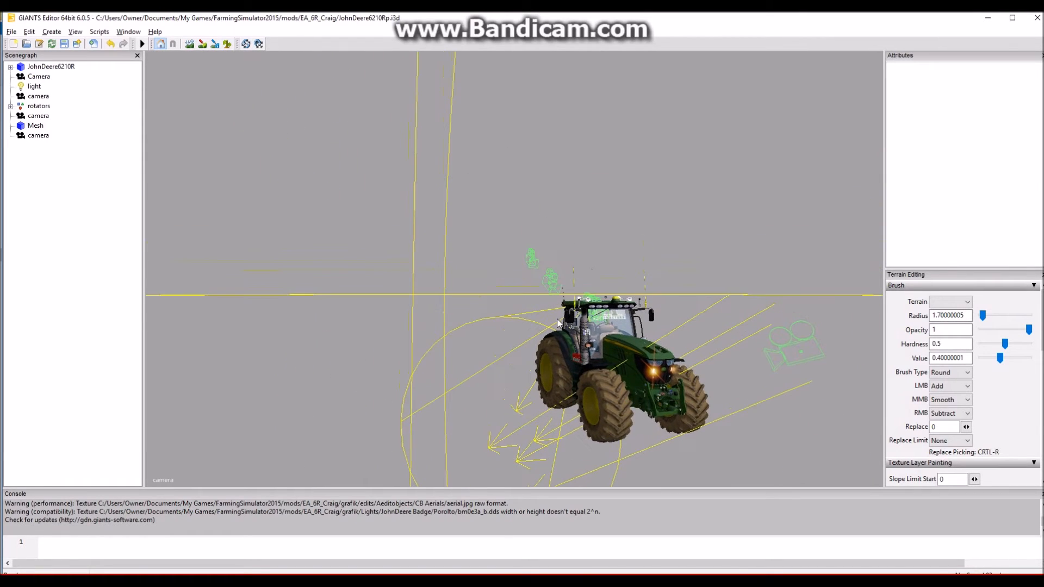
pyautogui.scroll(3, 557, 314)
pyautogui.scroll(4, 557, 314)
pyautogui.keyDown('alt'); pyautogui.moveTo(558, 309); pyautogui.dragTo(740, 373); pyautogui.keyUp('alt')
pyautogui.scroll(-8, 605, 328)
pyautogui.scroll(4, 628, 357)
pyautogui.scroll(-3, 597, 372)
pyautogui.scroll(6, 597, 372)
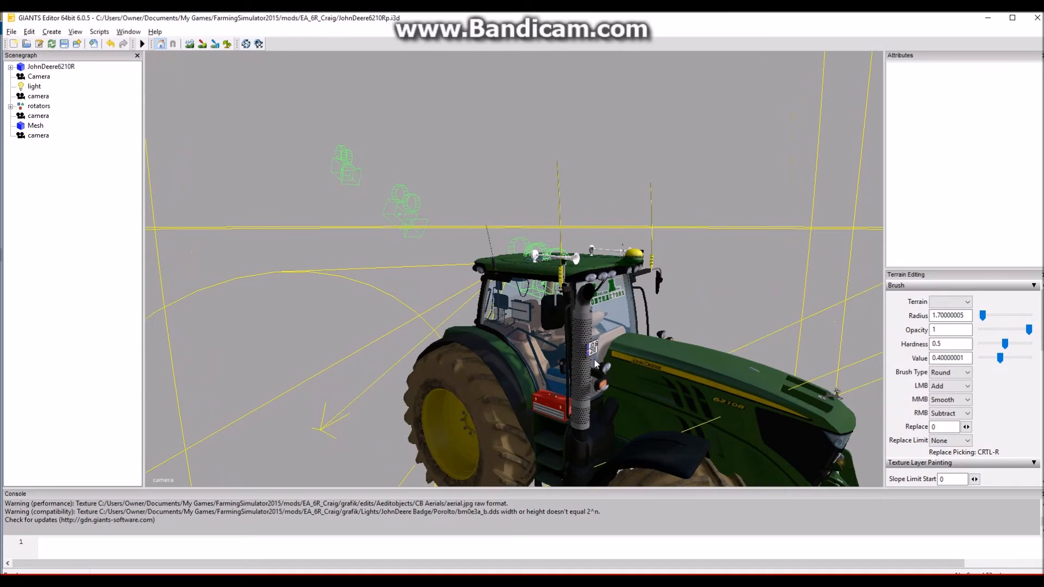
pyautogui.scroll(-4, 591, 361)
pyautogui.keyDown('alt'); pyautogui.moveTo(566, 373); pyautogui.dragTo(584, 390); pyautogui.keyUp('alt')
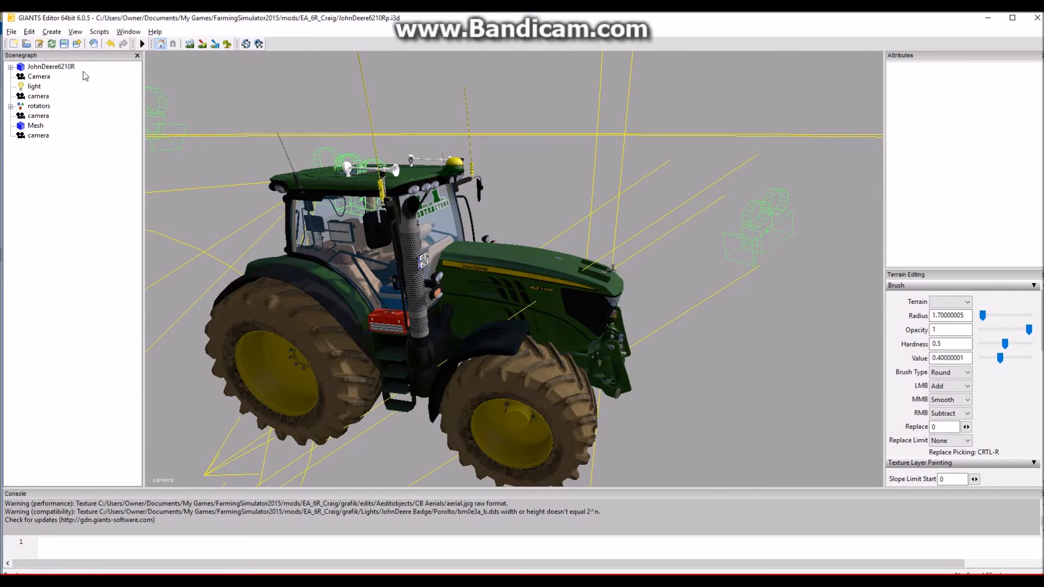
# - Import adStrip.i3d from the adStrip folder inside the EA_6R_Craig mod into the tractor scene
pyautogui.click(11, 32)
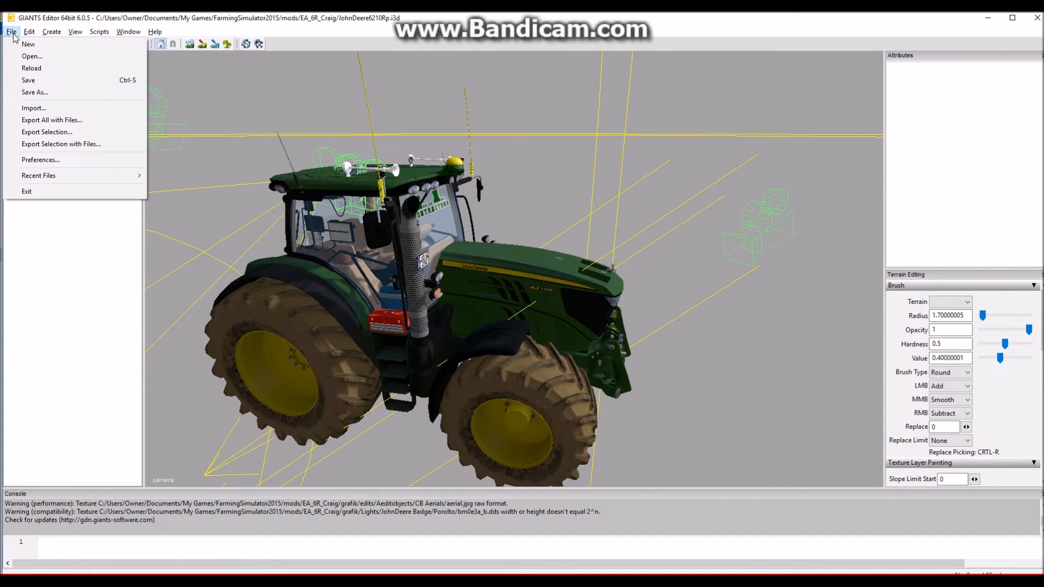
pyautogui.click(47, 111)
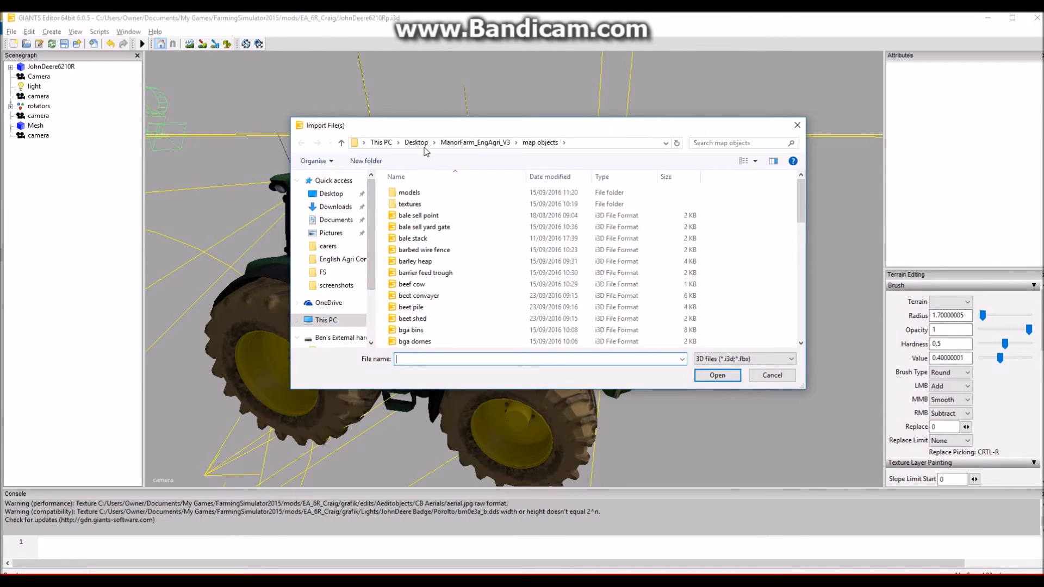
pyautogui.click(381, 142)
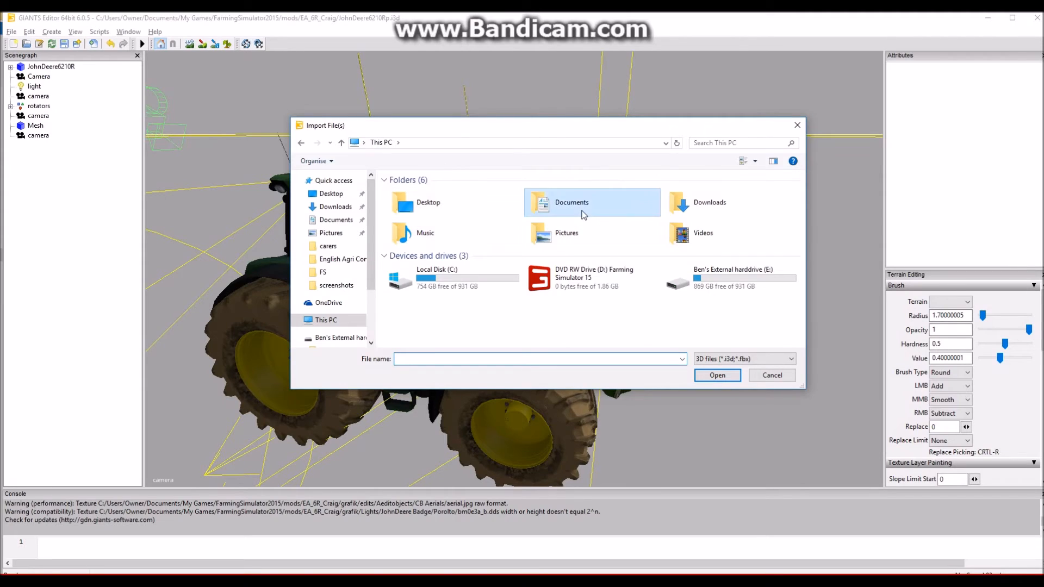
pyautogui.doubleClick(581, 212)
pyautogui.doubleClick(435, 341)
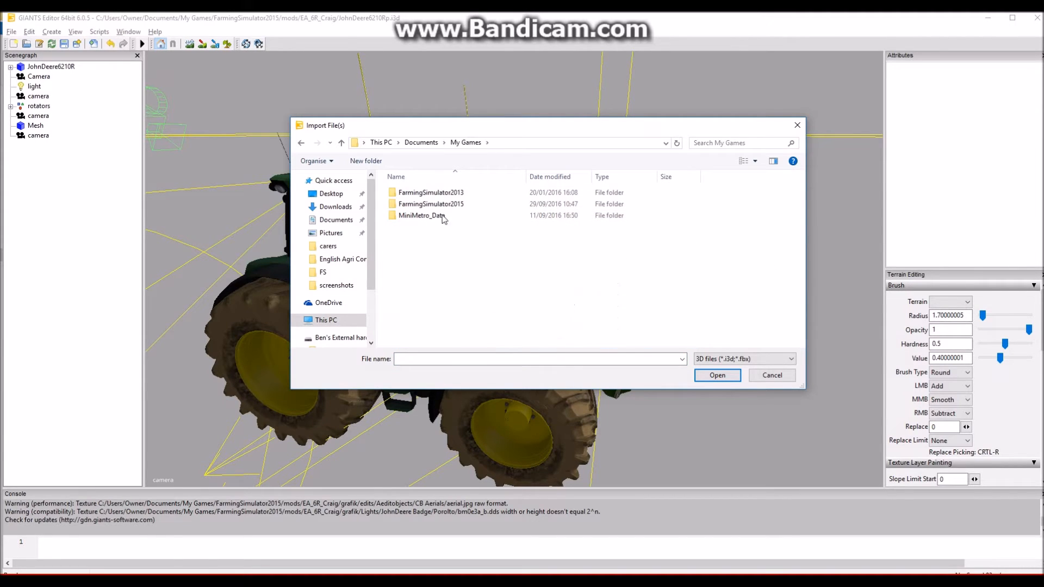
pyautogui.doubleClick(429, 204)
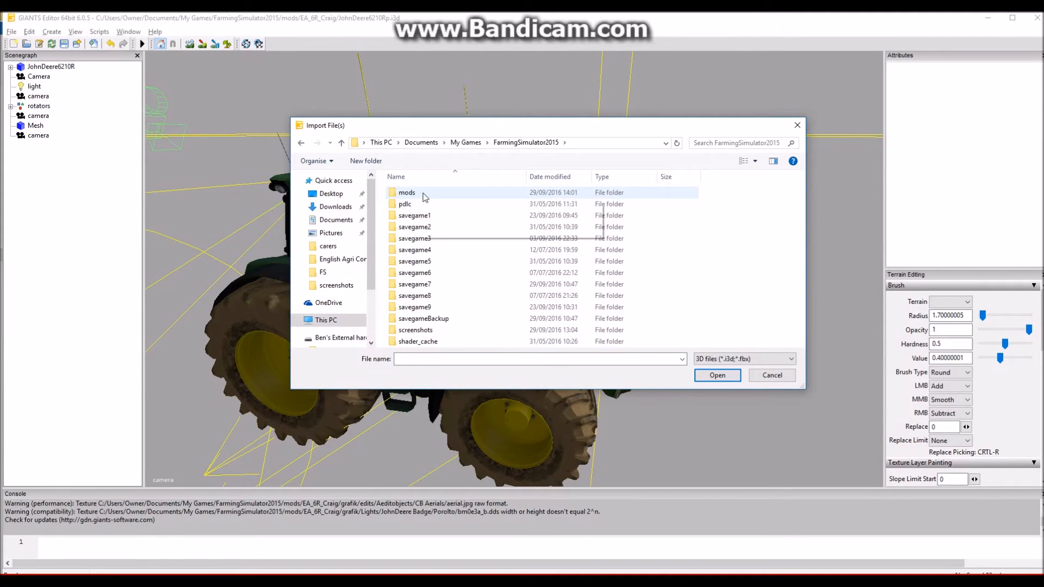
pyautogui.doubleClick(424, 194)
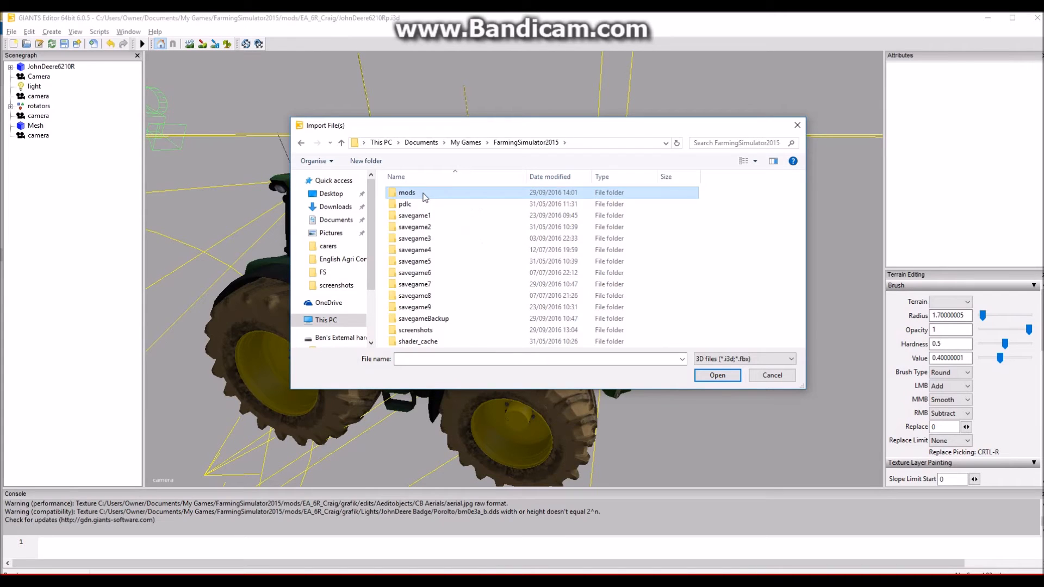
pyautogui.click(434, 197)
pyautogui.doubleClick(433, 197)
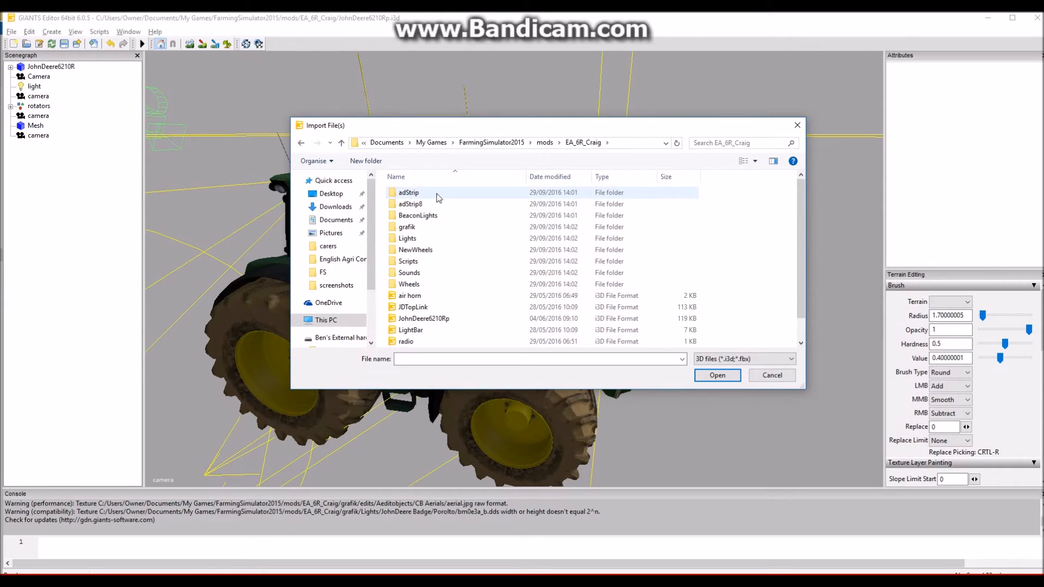
pyautogui.doubleClick(436, 194)
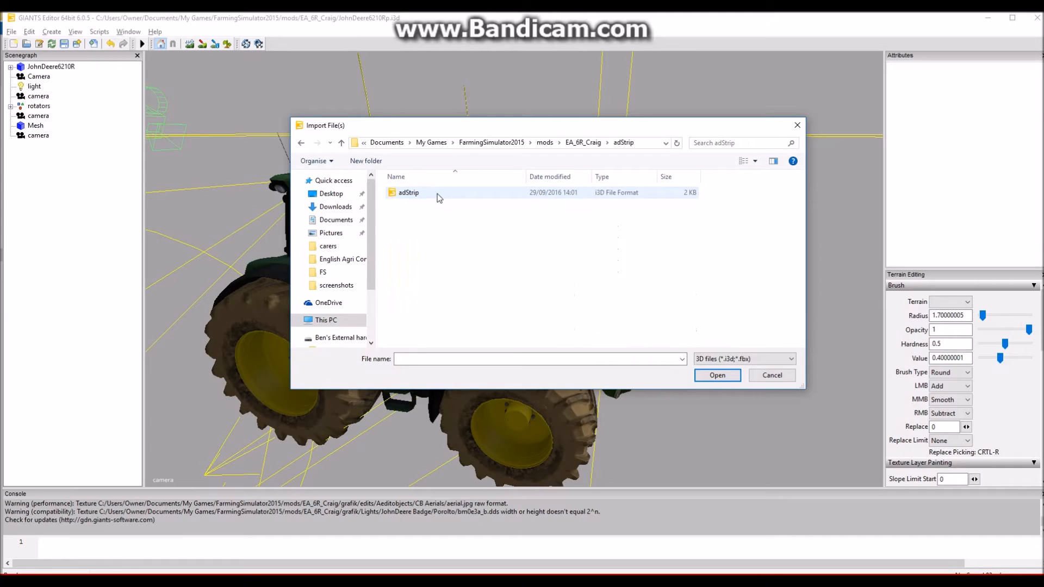
pyautogui.doubleClick(437, 194)
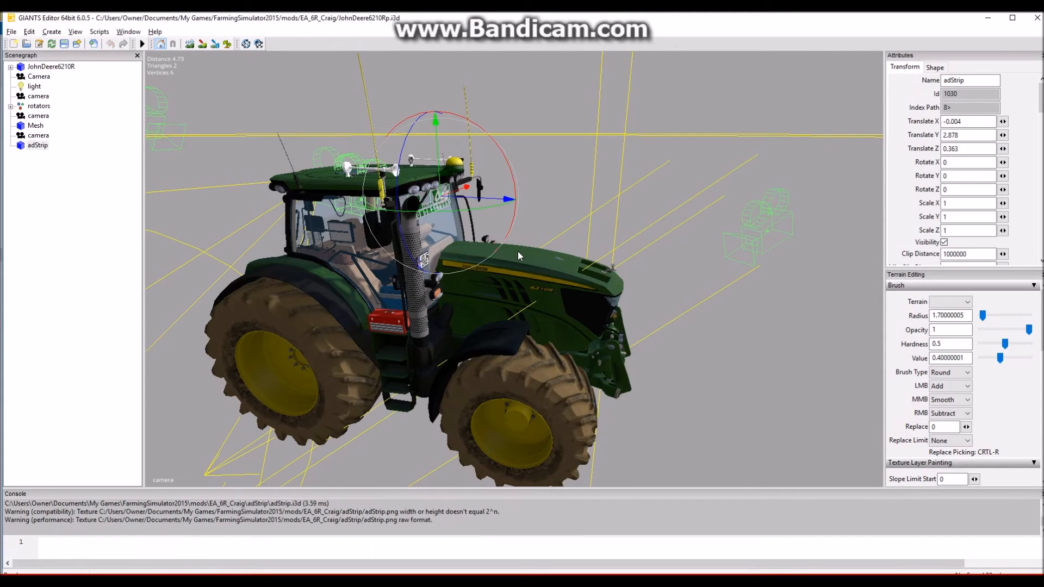
# - Move the adStrip object out to the tractor's side at about X -1.66 and set its Y rotation to -90
pyautogui.moveTo(450, 196); pyautogui.dragTo(295, 285)
pyautogui.moveTo(372, 252); pyautogui.dragTo(310, 234)
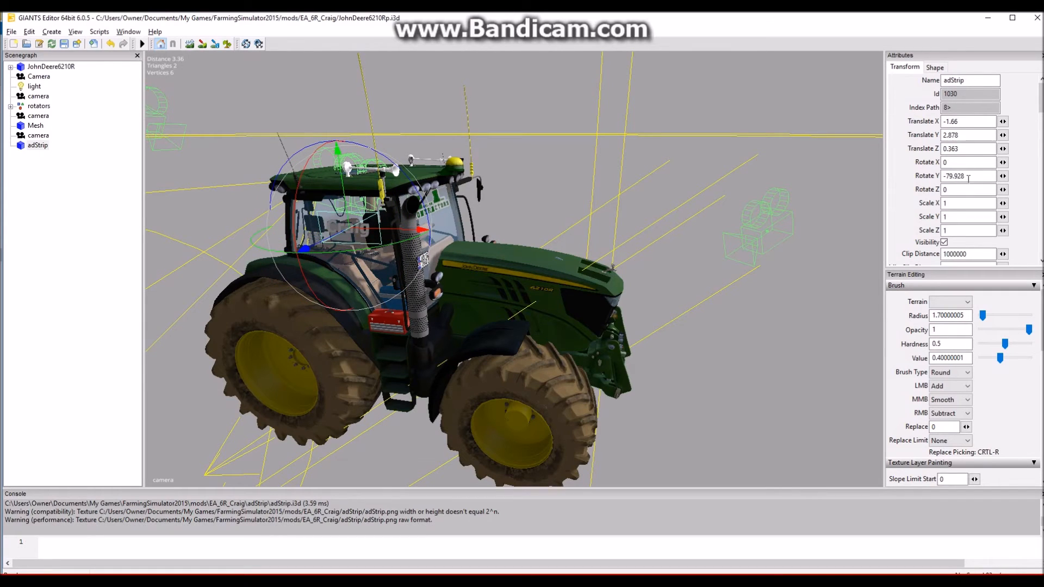
pyautogui.moveTo(969, 177); pyautogui.dragTo(943, 178)
pyautogui.write('-90')
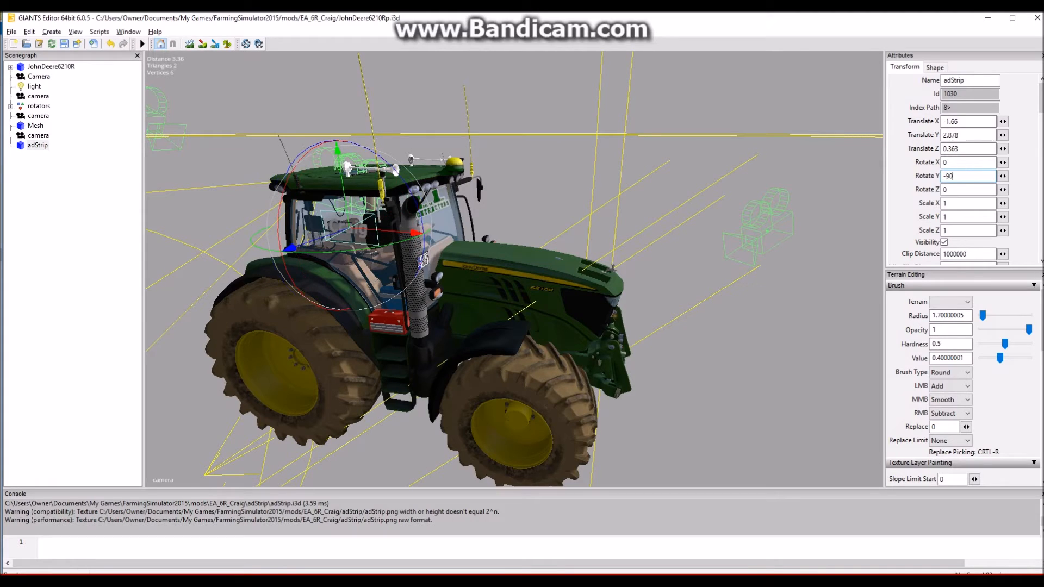
# - Position the adStrip against the lower cab window on the exhaust side, at about X -0.816, Y 1.868, Z 0.015
pyautogui.keyDown('alt'); pyautogui.moveTo(443, 243); pyautogui.dragTo(527, 201); pyautogui.keyUp('alt')
pyautogui.scroll(5, 503, 270)
pyautogui.scroll(-3, 502, 270)
pyautogui.scroll(-5, 527, 201)
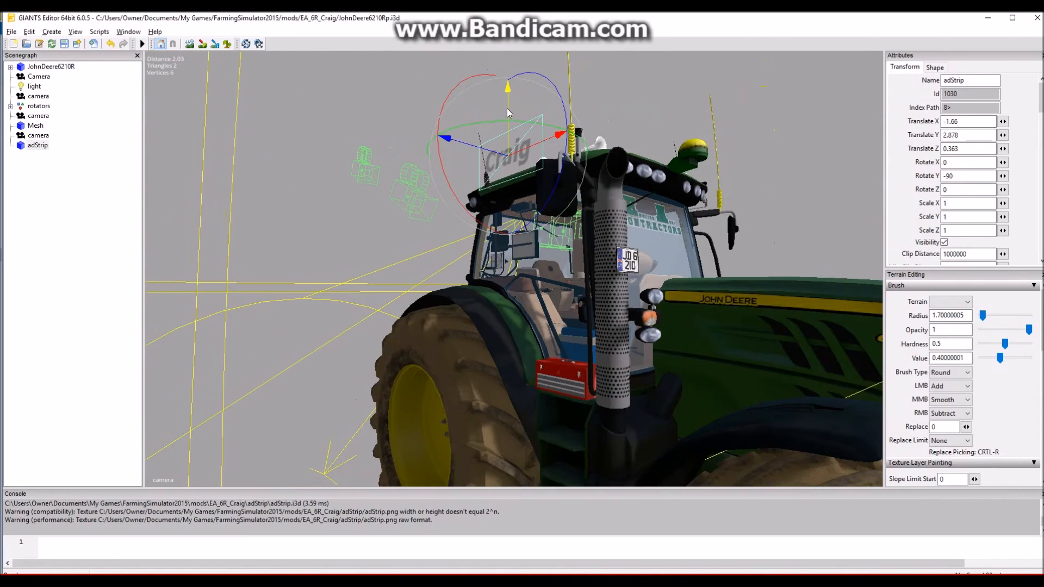
pyautogui.moveTo(511, 102); pyautogui.dragTo(558, 346)
pyautogui.keyDown('alt'); pyautogui.moveTo(587, 383); pyautogui.dragTo(563, 365); pyautogui.keyUp('alt')
pyautogui.scroll(4, 563, 364)
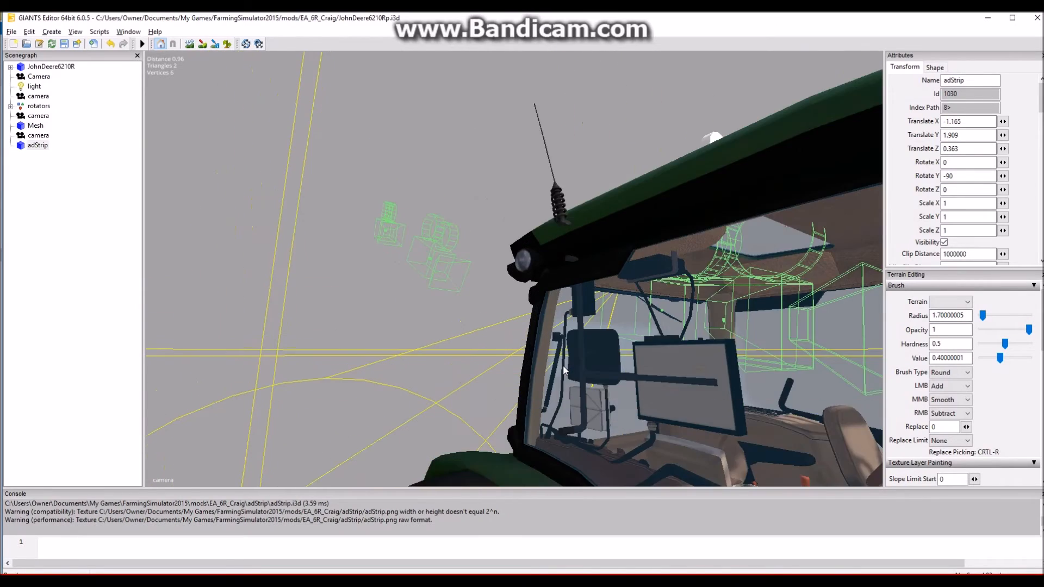
pyautogui.keyDown('alt'); pyautogui.moveTo(691, 422); pyautogui.dragTo(391, 289); pyautogui.keyUp('alt')
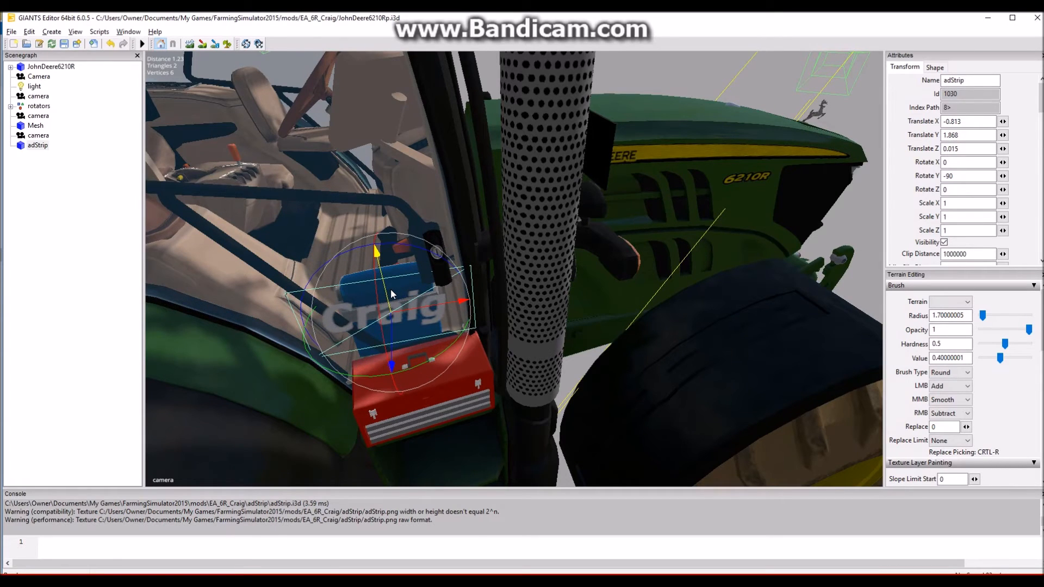
pyautogui.moveTo(394, 335); pyautogui.dragTo(395, 336)
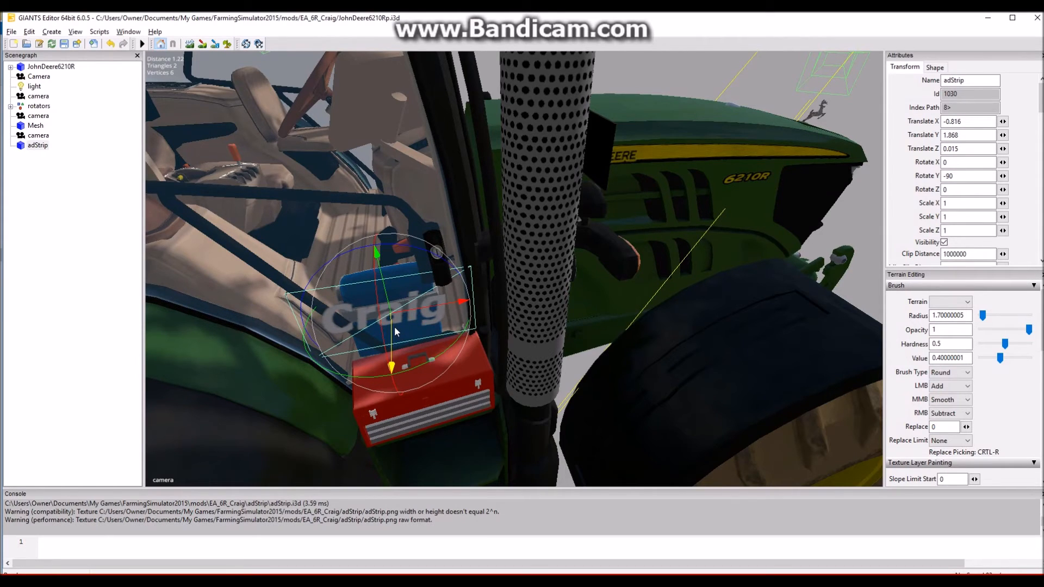
# - Duplicate the positioned adStrip and set the copy's Y rotation to 90
pyautogui.keyDown('alt'); pyautogui.moveTo(534, 287); pyautogui.dragTo(472, 220); pyautogui.keyUp('alt')
pyautogui.scroll(-5, 468, 229)
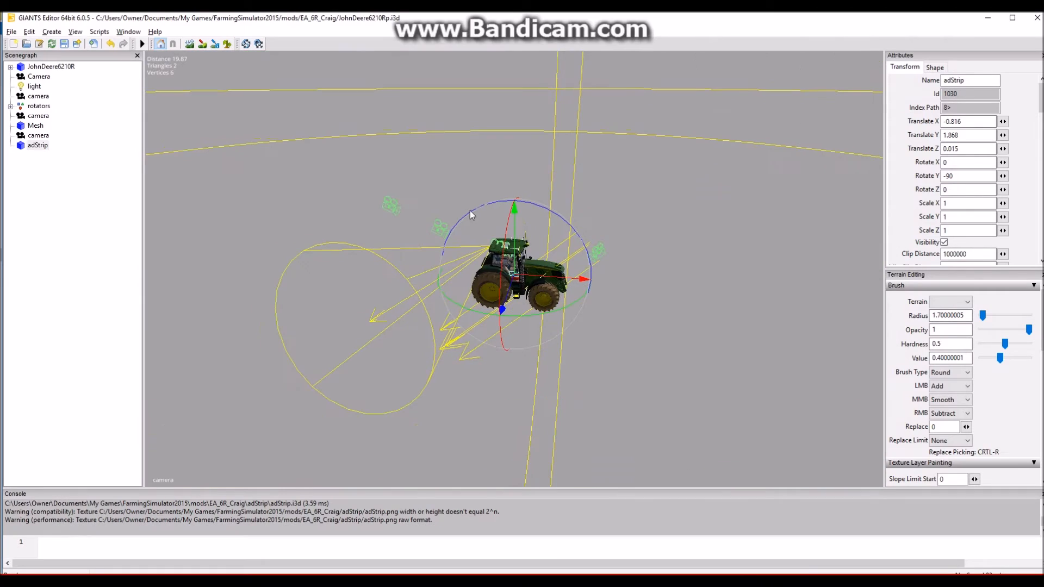
pyautogui.keyDown('alt'); pyautogui.moveTo(631, 323); pyautogui.dragTo(532, 259); pyautogui.keyUp('alt')
pyautogui.scroll(4, 571, 308)
pyautogui.scroll(3, 488, 256)
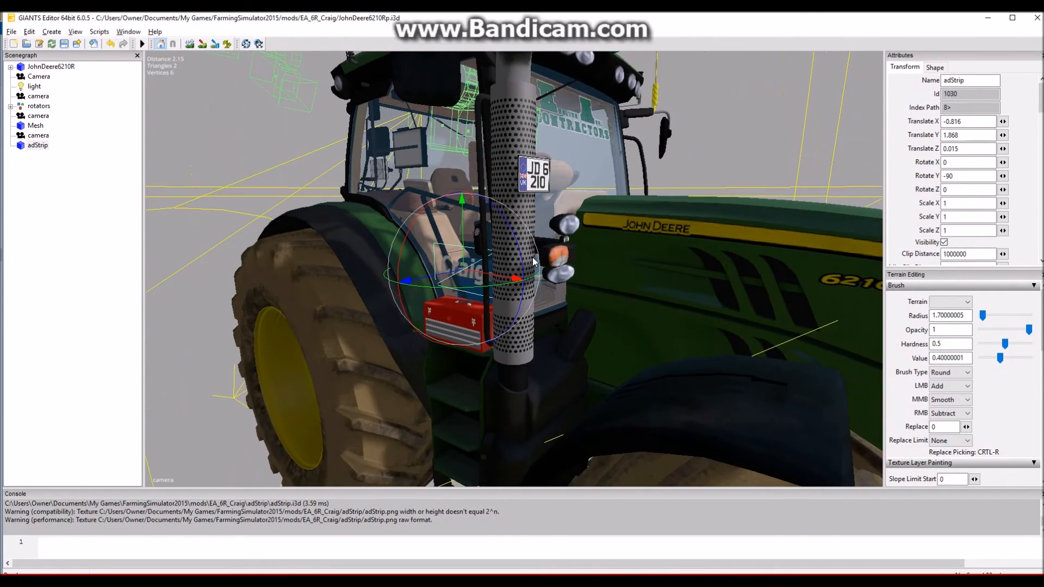
pyautogui.scroll(-2, 532, 259)
pyautogui.hotkey('ctrl', 'd')
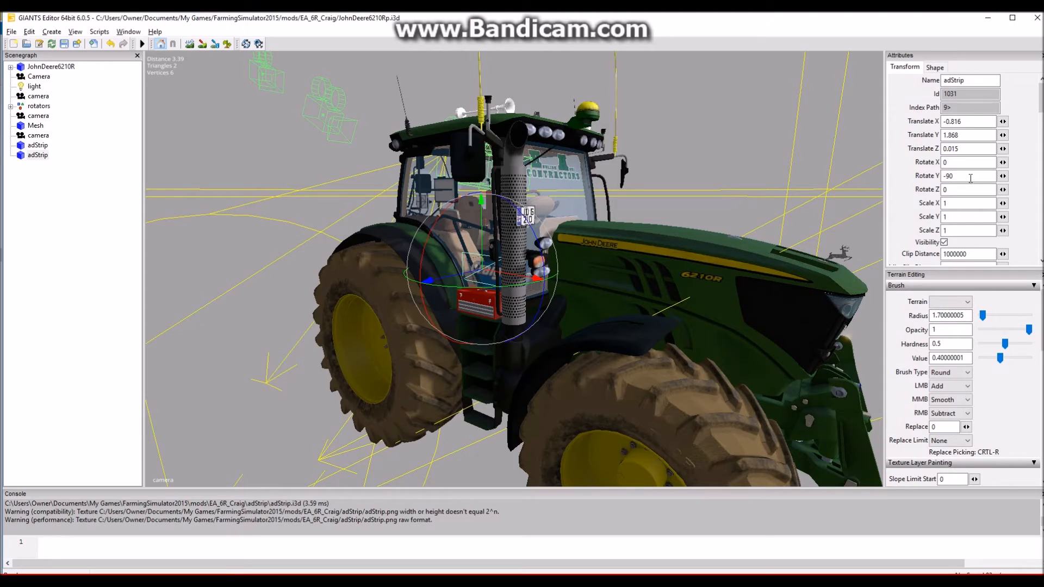
pyautogui.click(944, 176)
pyautogui.write('-')
pyautogui.press('Return')
# - Move the adStrip copy onto the lower cab window on the opposite side, at about X 0.808, Y 1.868, Z 0.003
pyautogui.moveTo(508, 269); pyautogui.dragTo(340, 216)
pyautogui.scroll(5, 598, 265)
pyautogui.scroll(-5, 363, 292)
pyautogui.scroll(5, 491, 284)
pyautogui.scroll(-2, 491, 284)
pyautogui.keyDown('alt'); pyautogui.moveTo(491, 283); pyautogui.dragTo(500, 435); pyautogui.keyUp('alt')
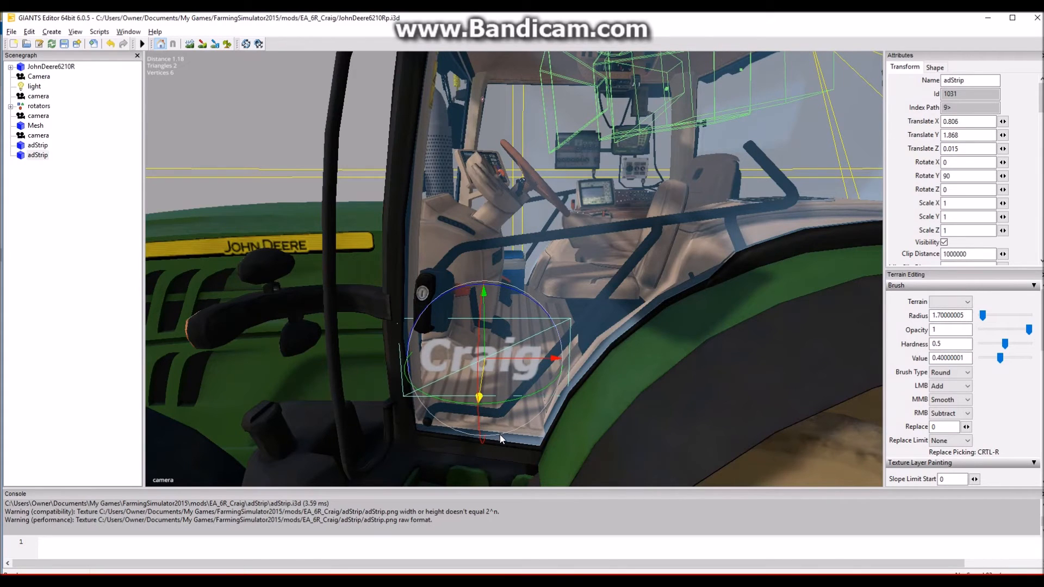
pyautogui.moveTo(521, 351); pyautogui.dragTo(527, 352)
pyautogui.scroll(-6, 596, 242)
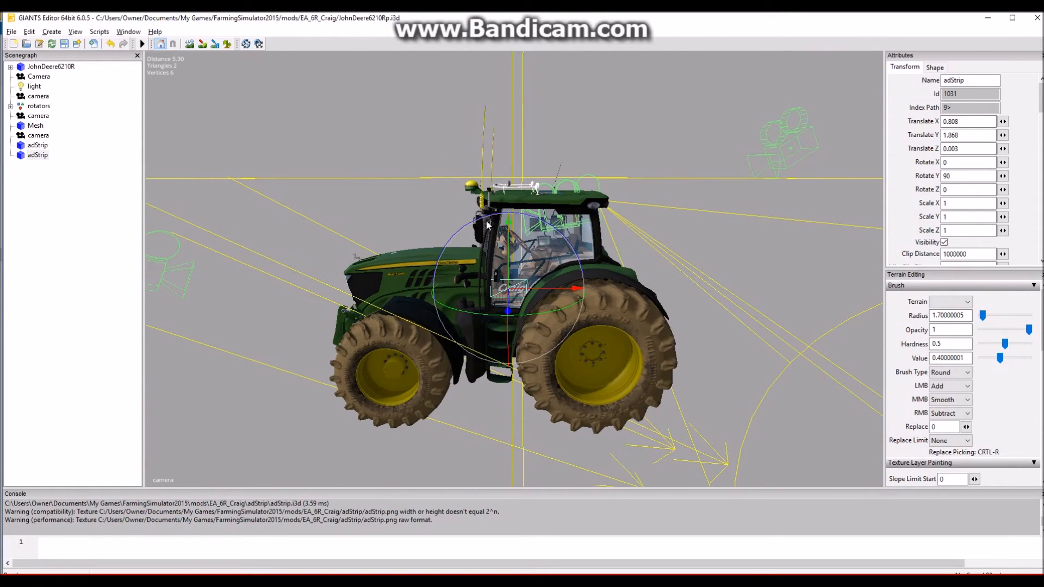
# - Cut both top-level adStrip objects from the scenegraph and paste them into the JohnDeere6210R group
pyautogui.keyDown('ctrl'); pyautogui.click(43, 146); pyautogui.keyUp('ctrl')
pyautogui.press('Delete')
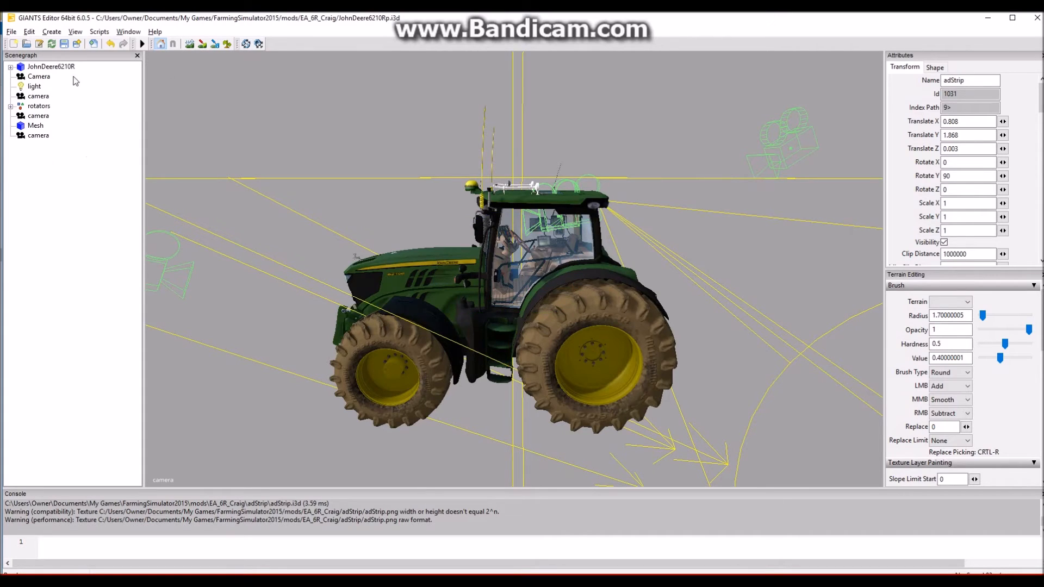
pyautogui.click(51, 66)
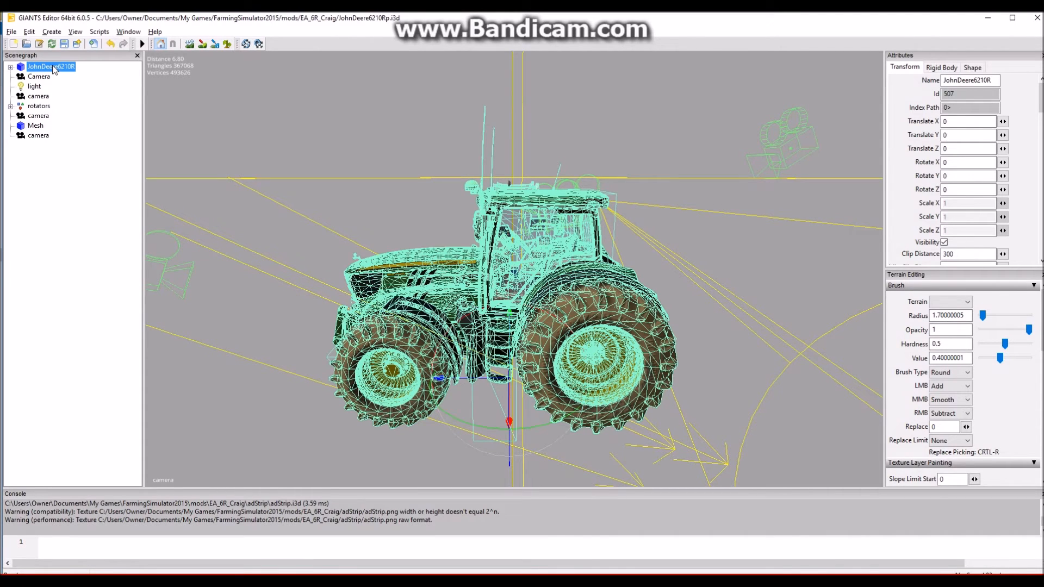
pyautogui.hotkey('ctrl', 'z')
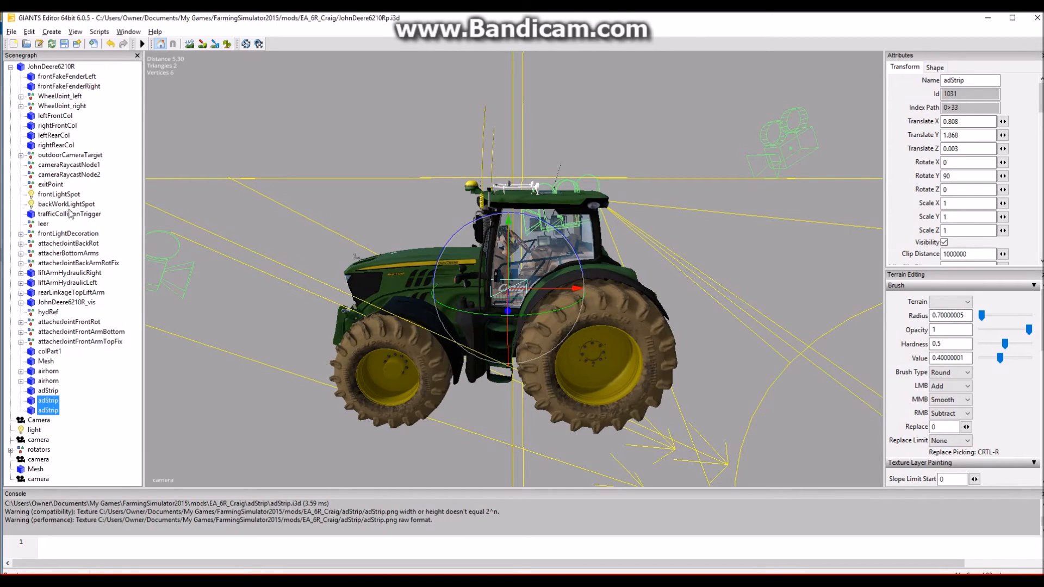
# - Examine which tractor parts the JohnDeere6210R child nodes represent, from the front fenders and wheel joints to the attachers and lift arm hydraulics
pyautogui.click(60, 67)
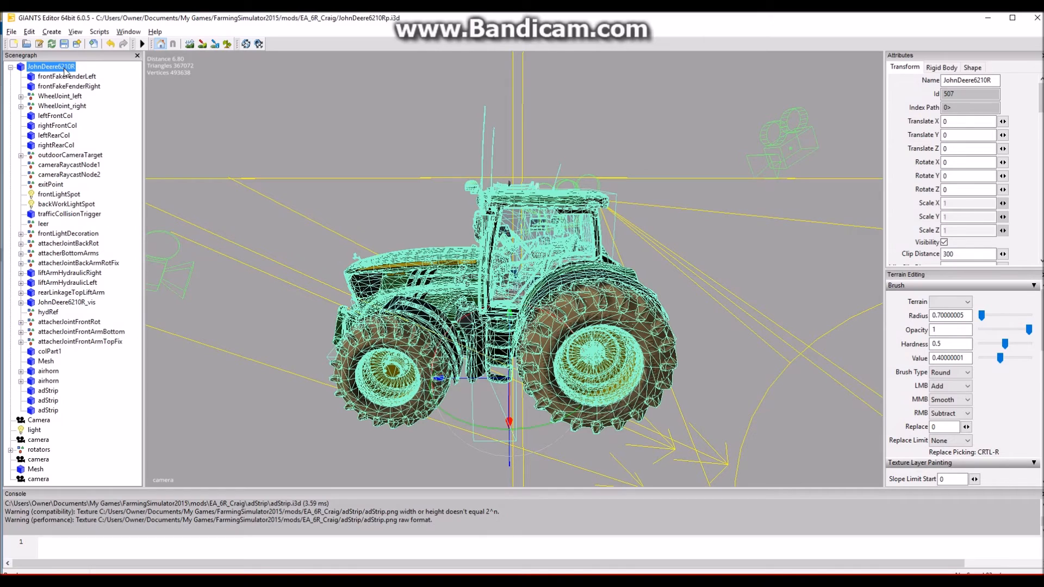
pyautogui.click(67, 76)
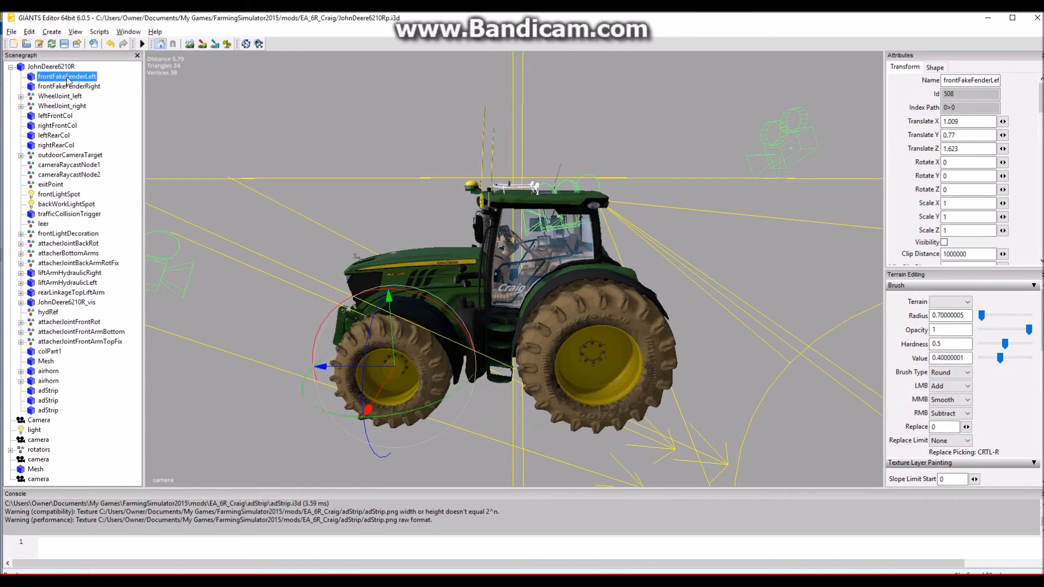
pyautogui.click(60, 96)
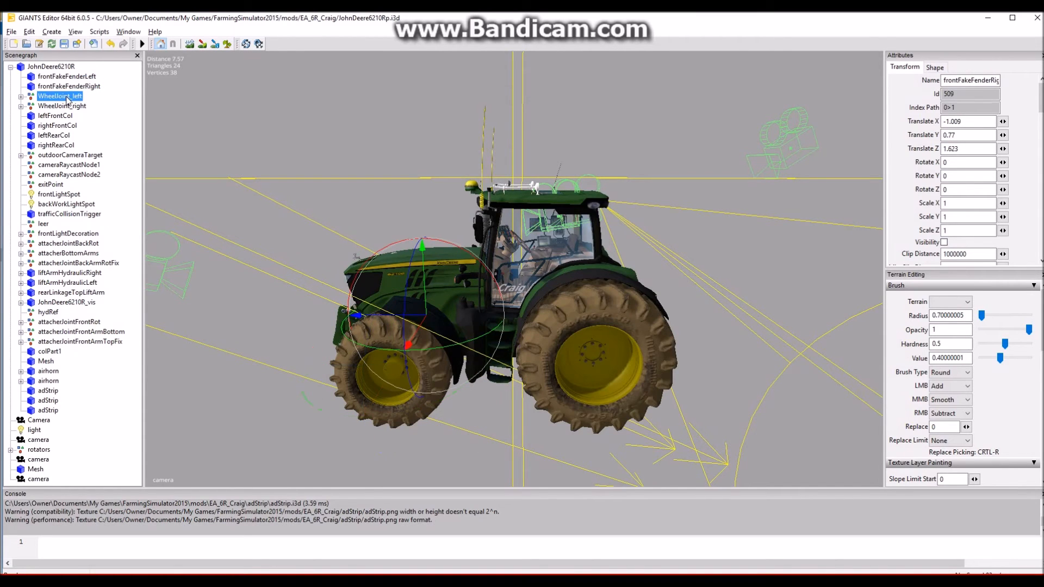
pyautogui.click(61, 106)
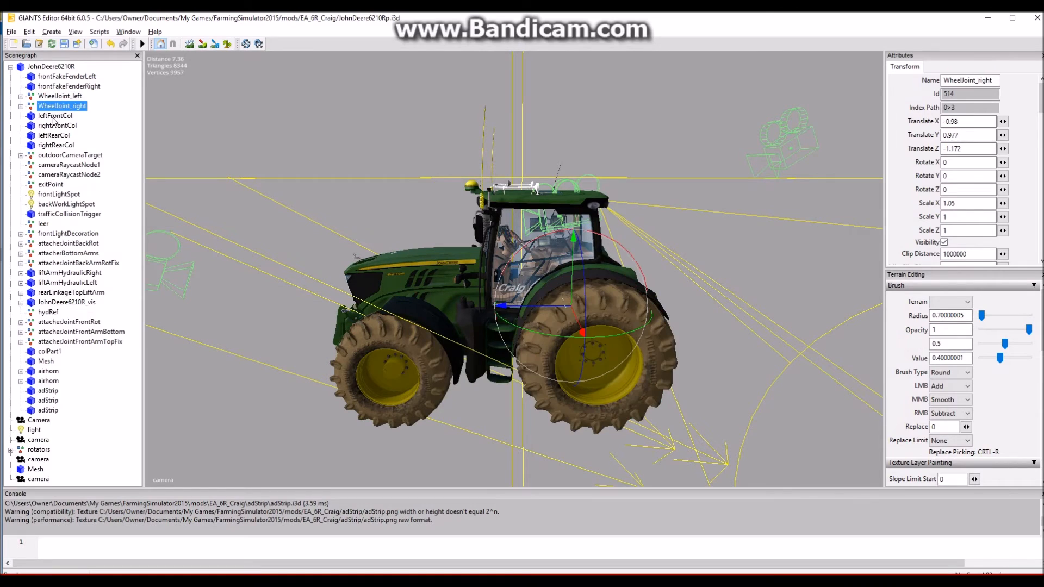
pyautogui.click(55, 116)
pyautogui.click(55, 125)
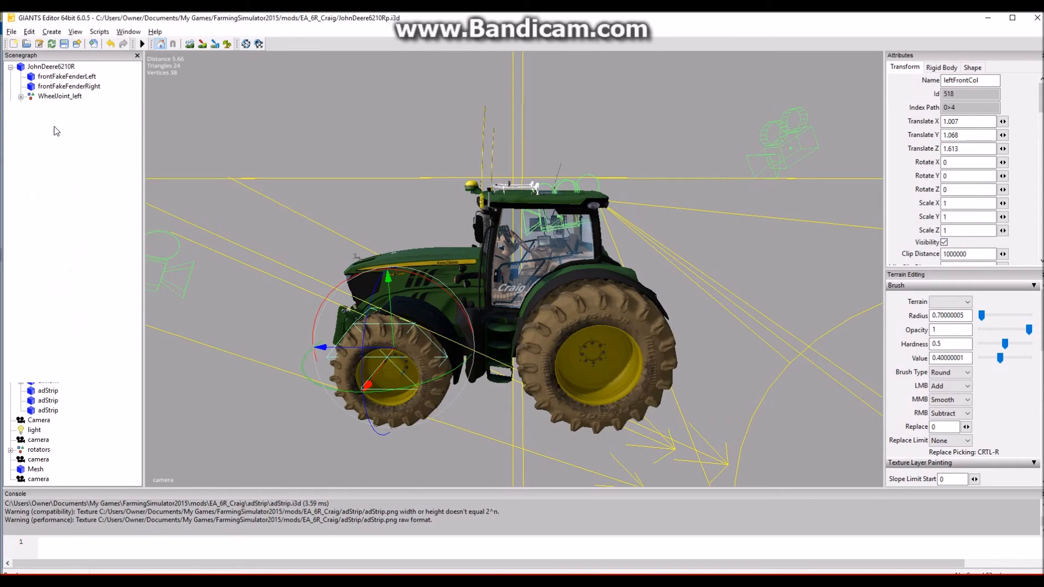
pyautogui.click(54, 136)
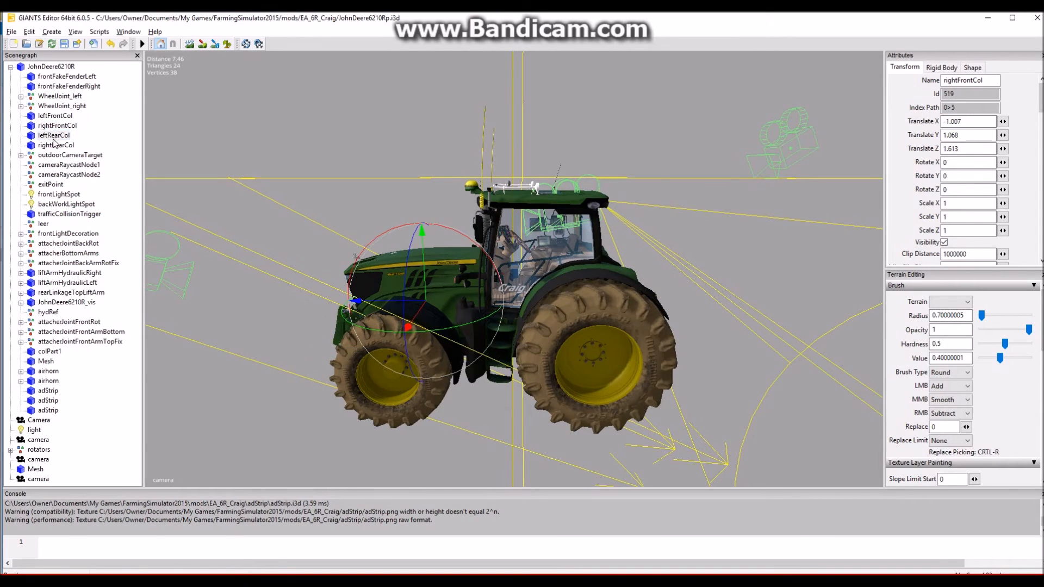
pyautogui.click(57, 145)
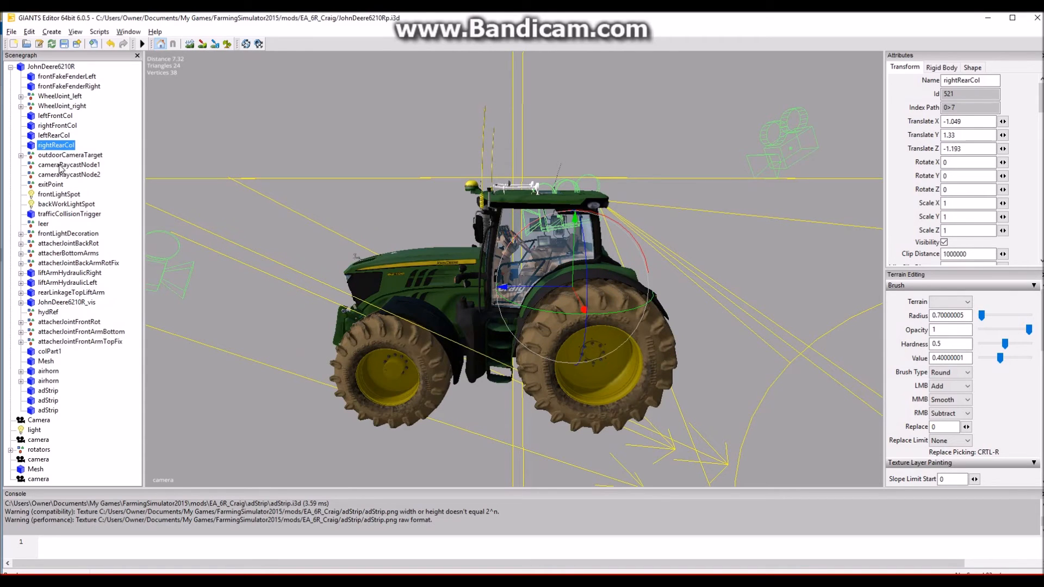
pyautogui.click(64, 234)
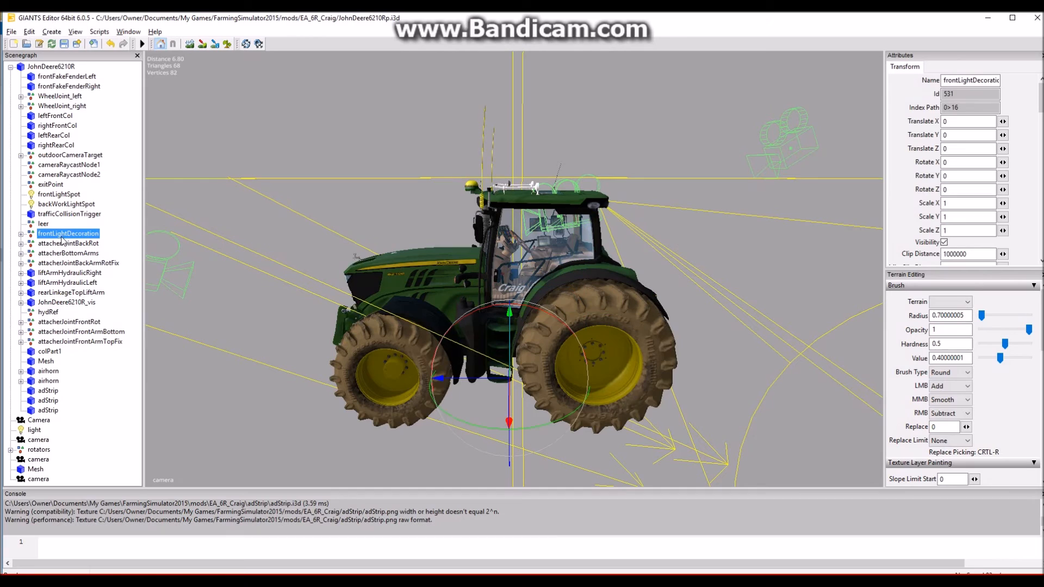
pyautogui.click(63, 243)
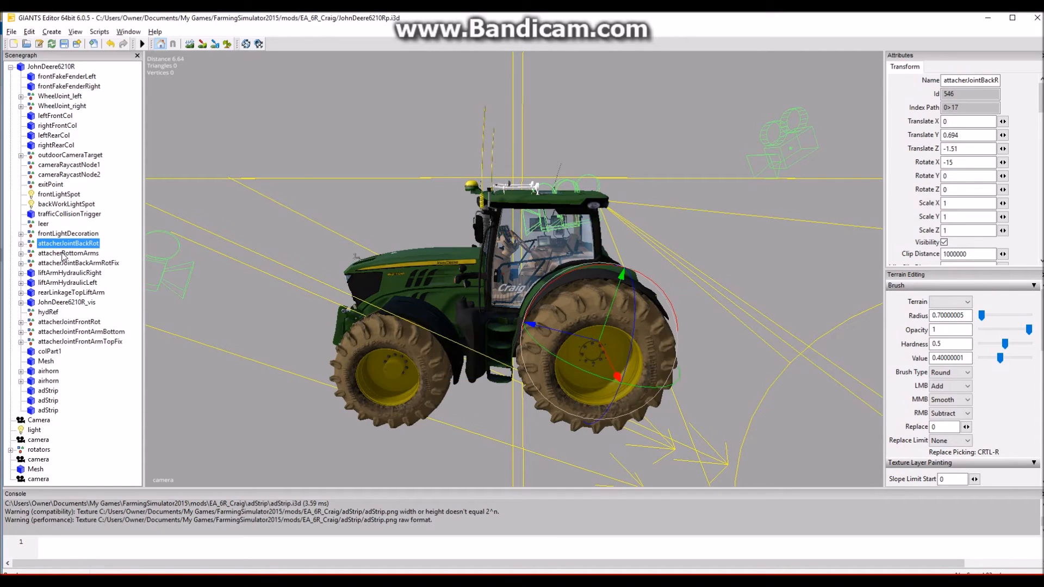
pyautogui.click(63, 254)
pyautogui.click(61, 264)
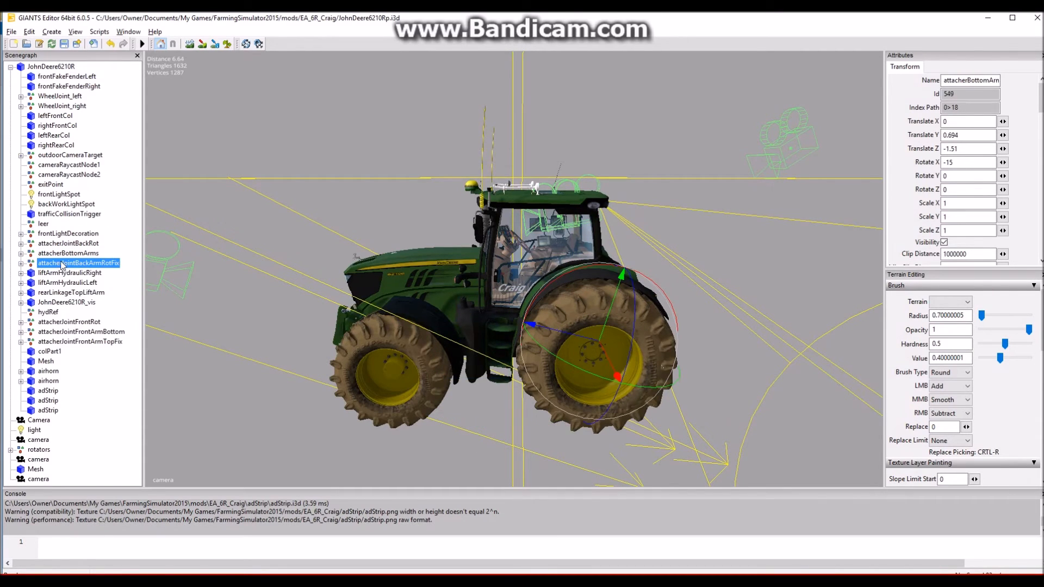
pyautogui.click(75, 273)
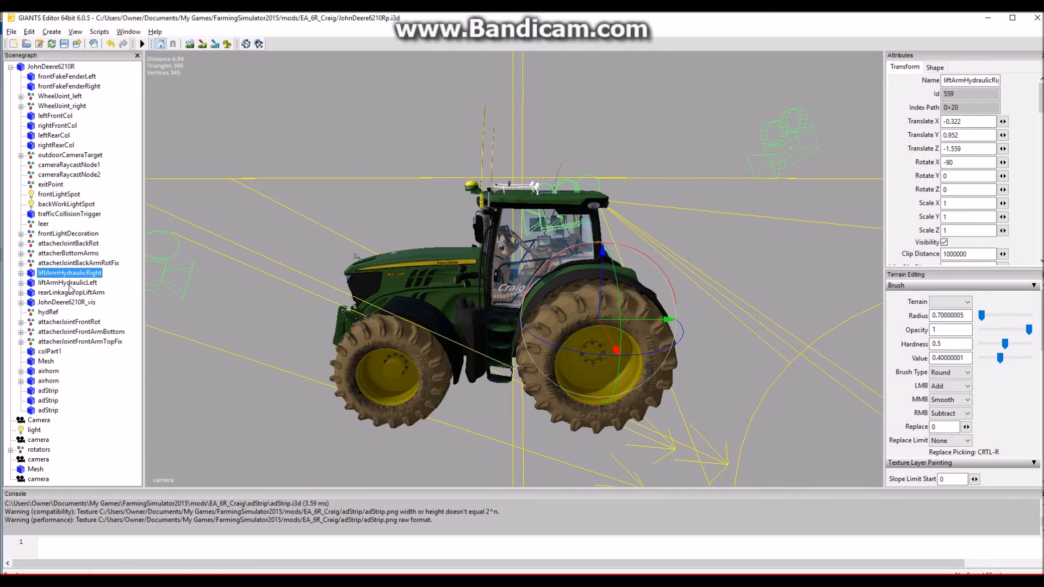
# - Expand the JohnDeere6210R_vis group and examine its child nodes, including both cab suspension parts and Kabine_vis
pyautogui.click(56, 303)
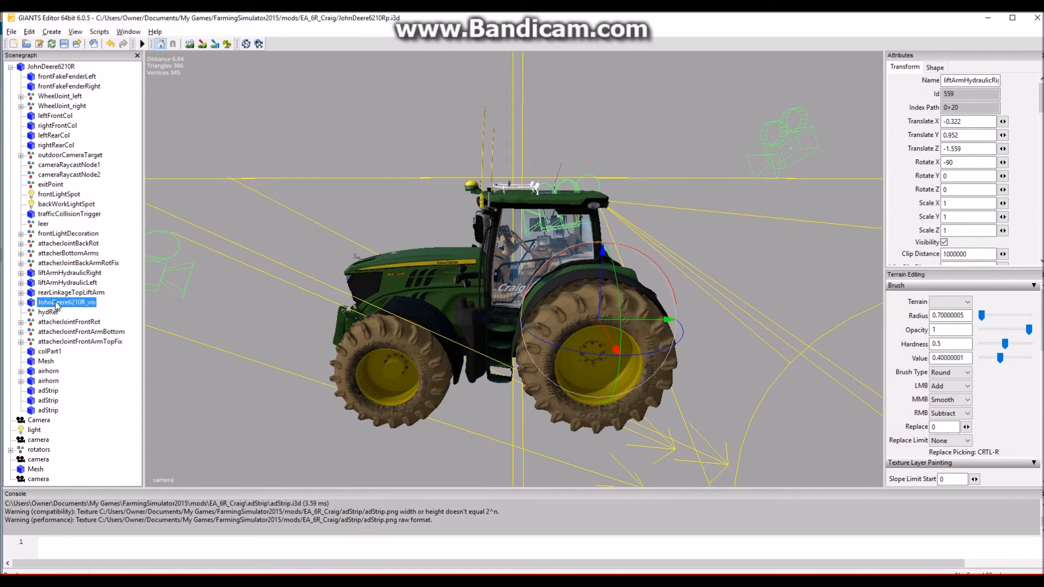
pyautogui.click(21, 303)
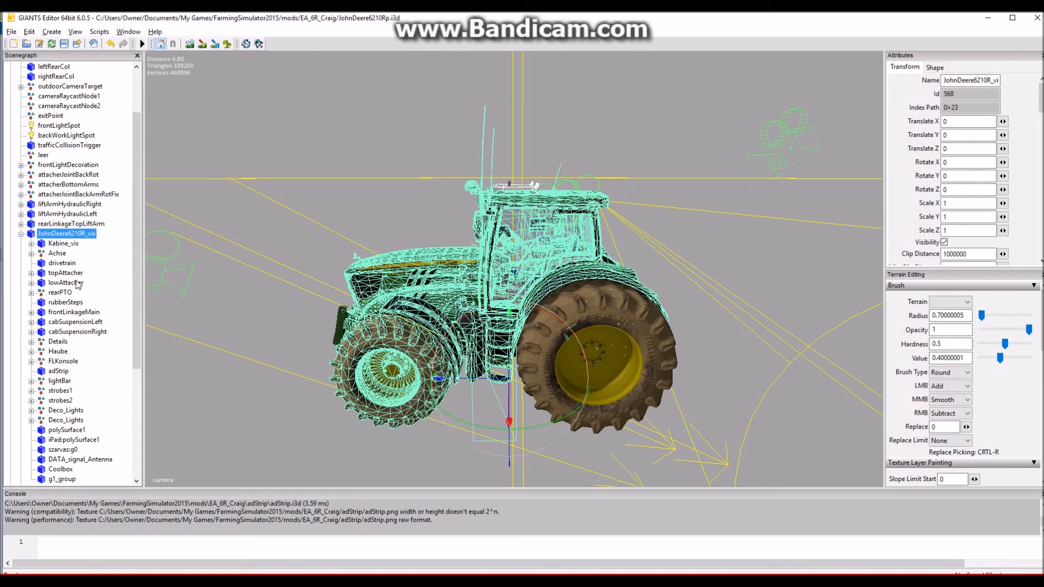
pyautogui.scroll(-2, 93, 325)
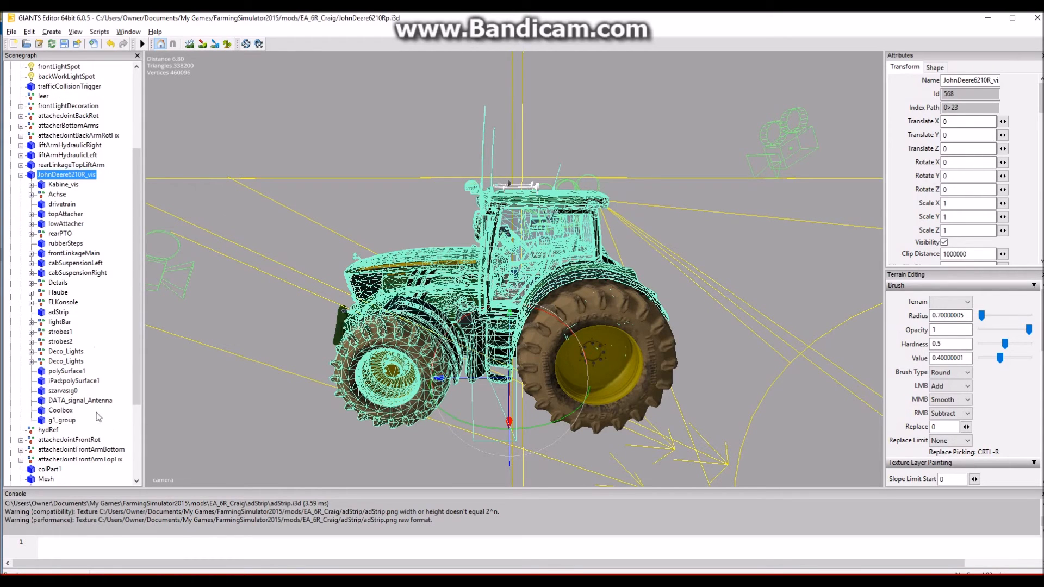
pyautogui.scroll(-3, 82, 455)
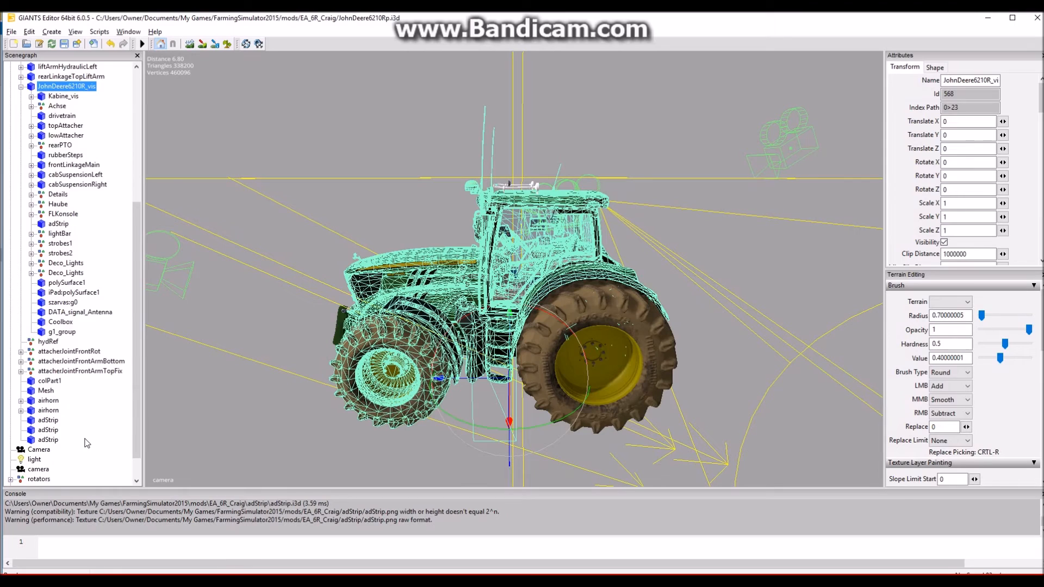
pyautogui.scroll(1, 86, 445)
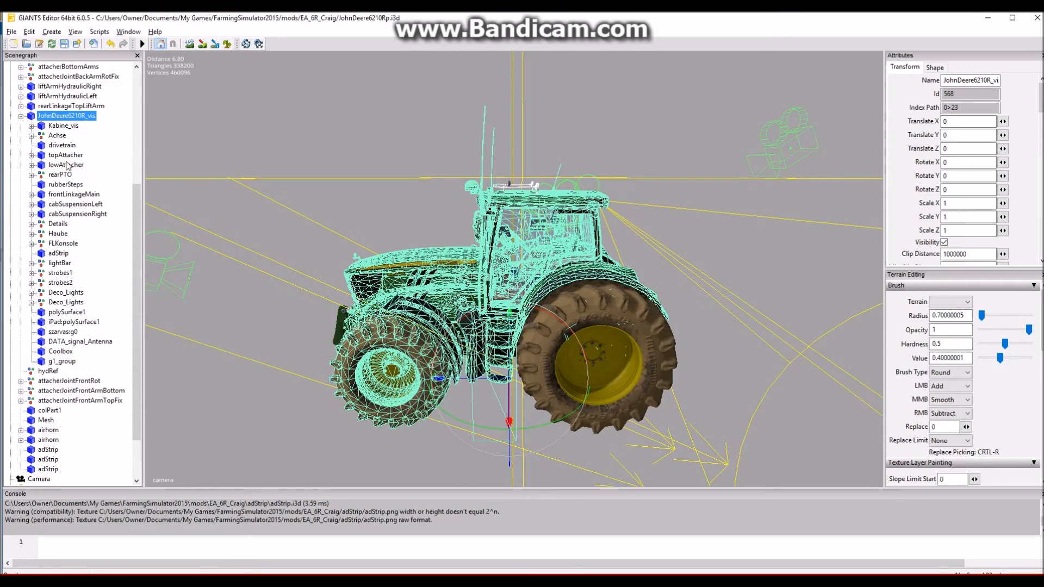
pyautogui.click(73, 204)
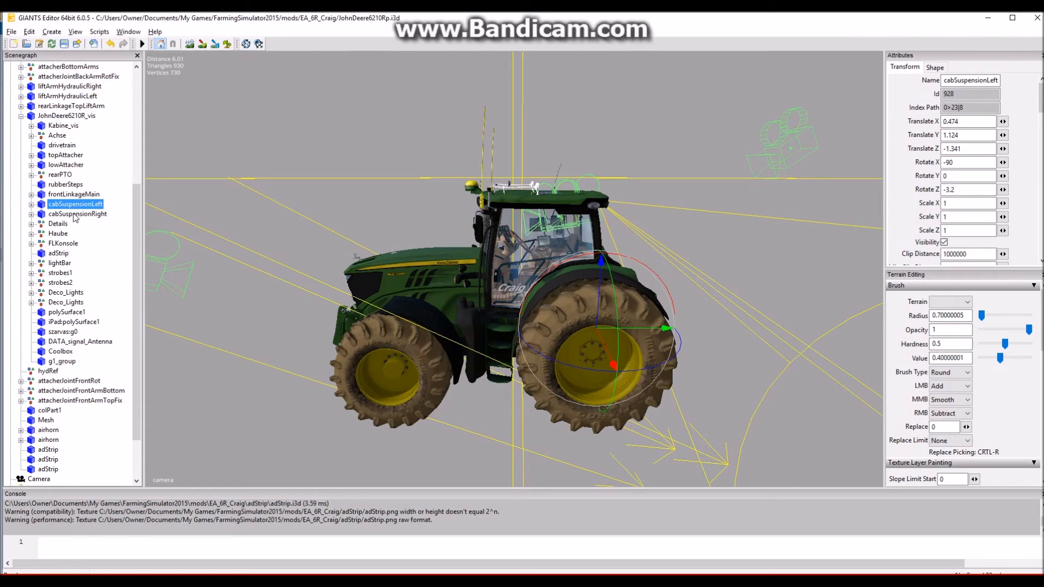
pyautogui.click(75, 214)
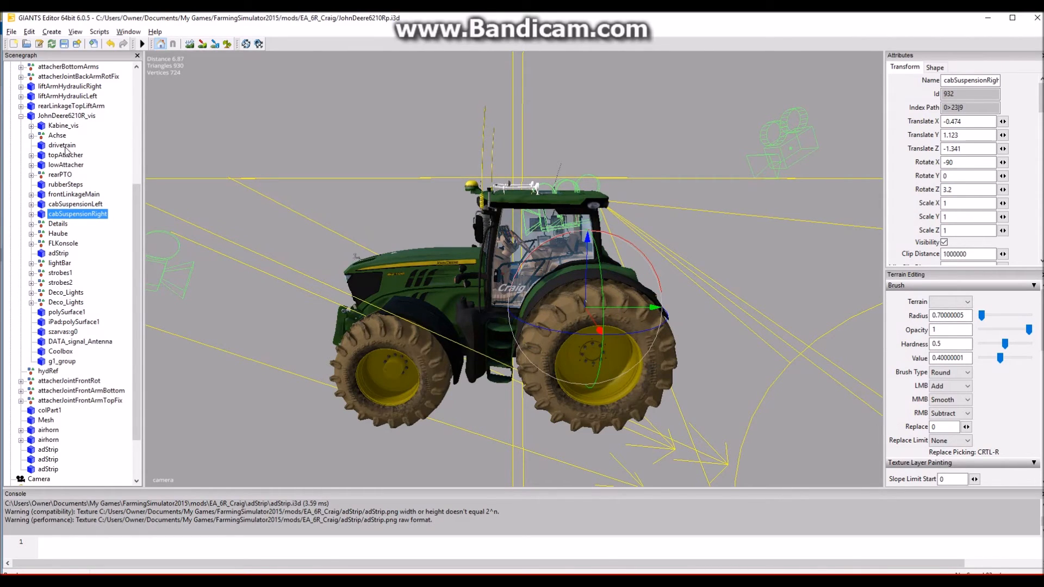
pyautogui.click(62, 128)
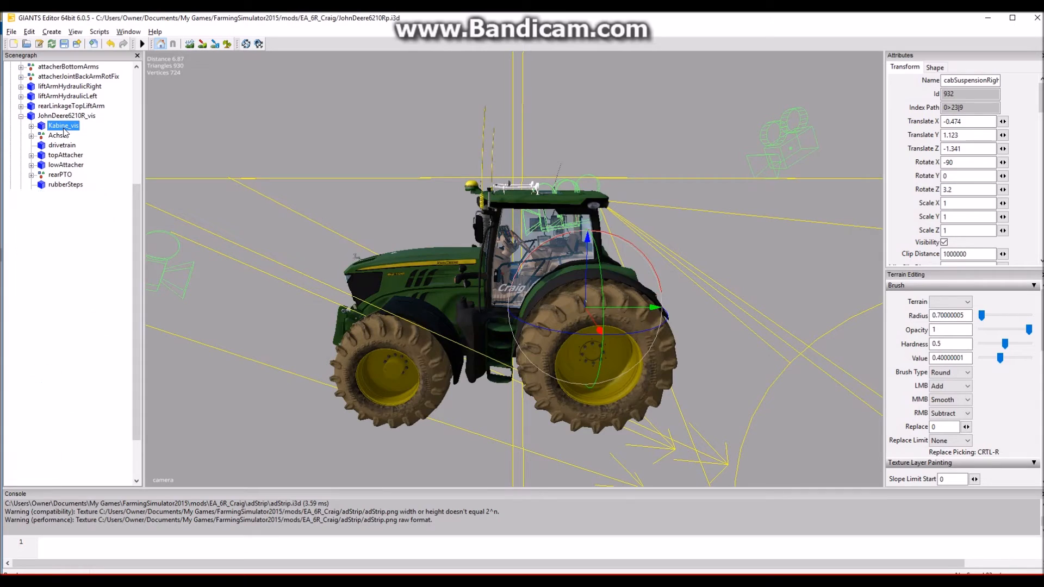
# - Examine which cab parts the Kabine_vis child nodes represent, from Kennzeichen and Interior up to wiperPosFix, pedals and Fenster
pyautogui.click(32, 126)
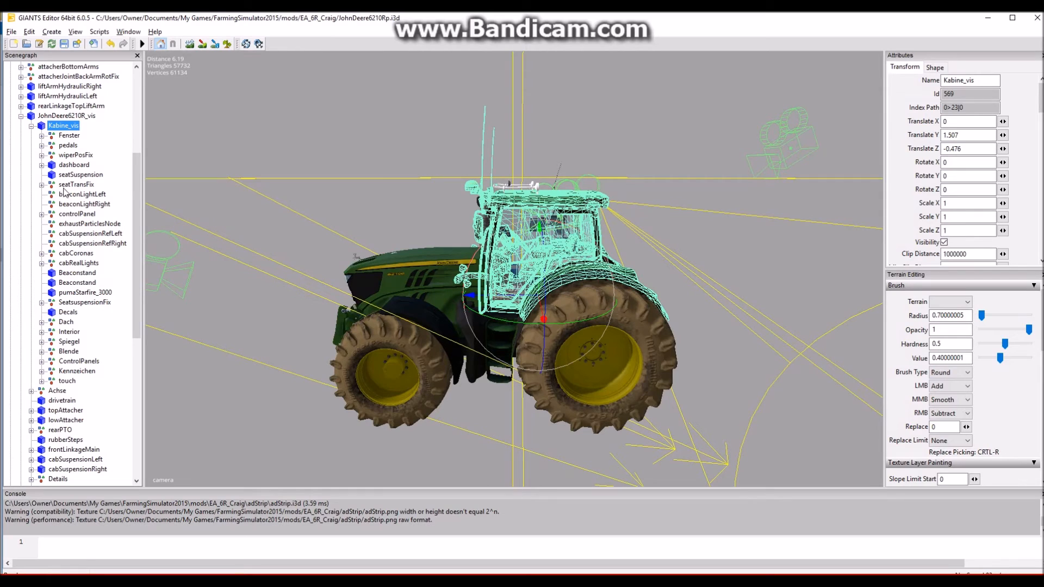
pyautogui.click(42, 135)
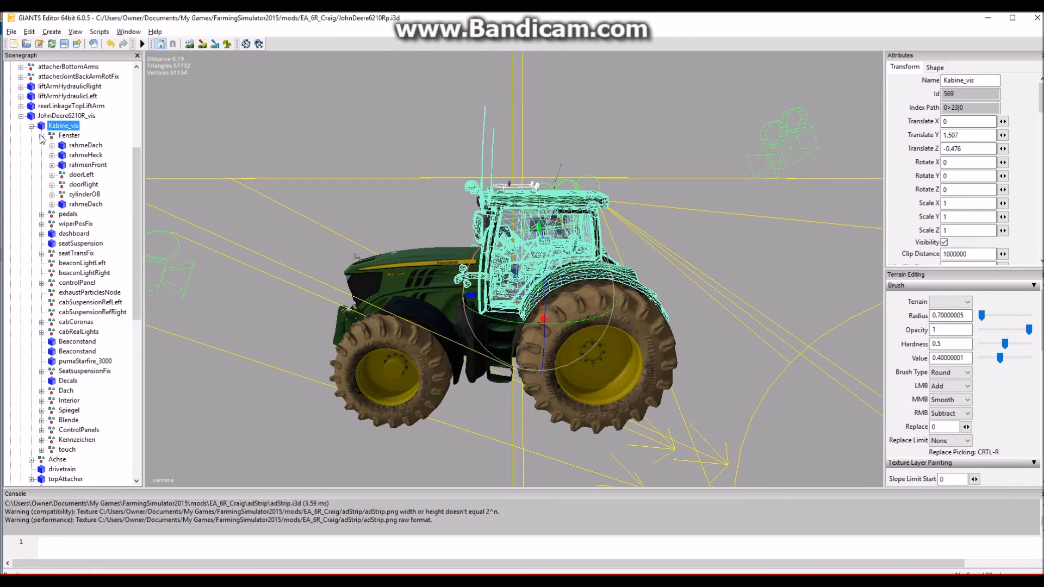
pyautogui.click(41, 135)
pyautogui.click(42, 145)
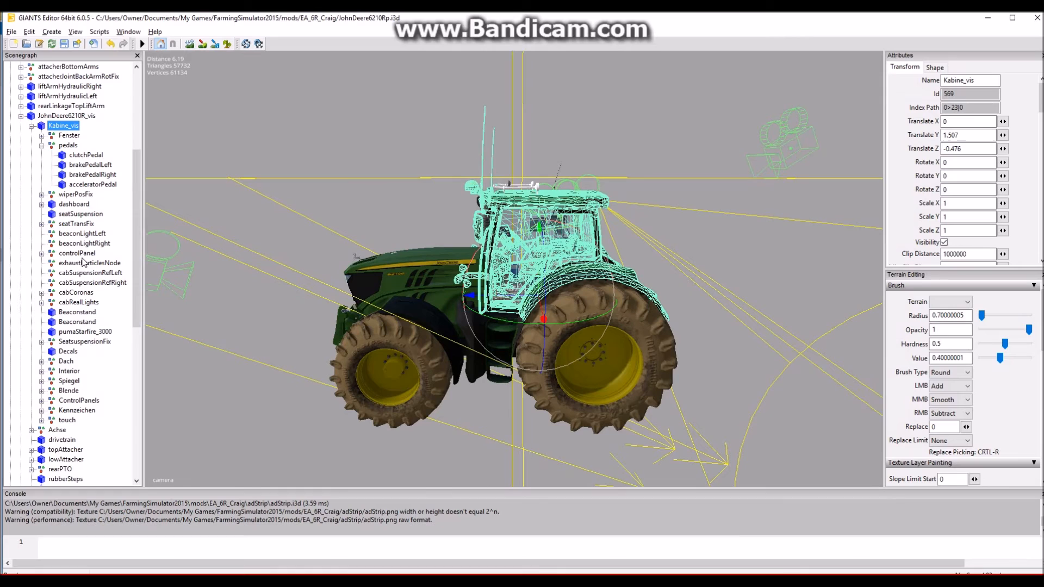
pyautogui.click(76, 402)
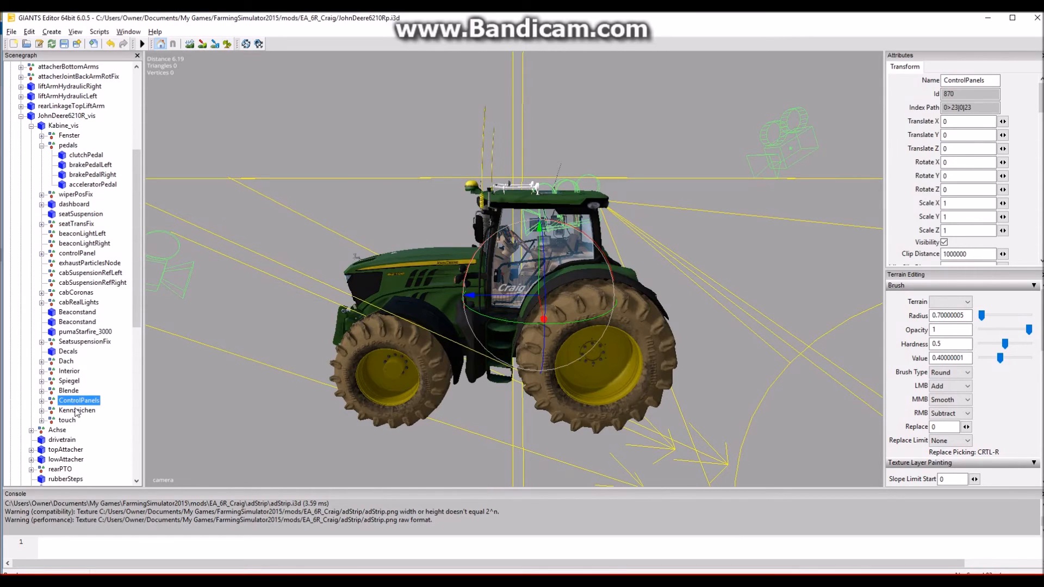
pyautogui.click(77, 410)
pyautogui.click(70, 371)
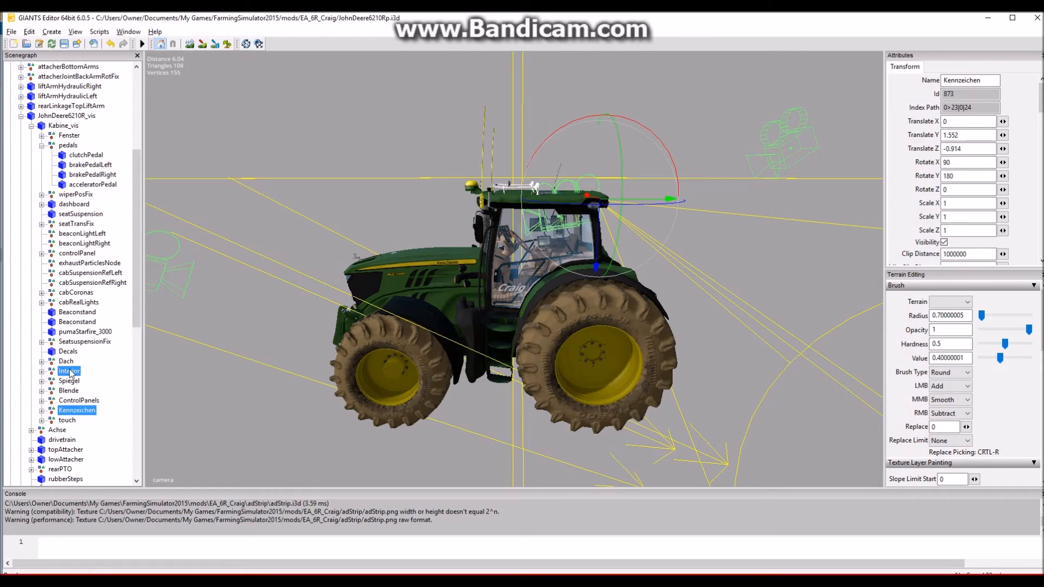
pyautogui.click(68, 361)
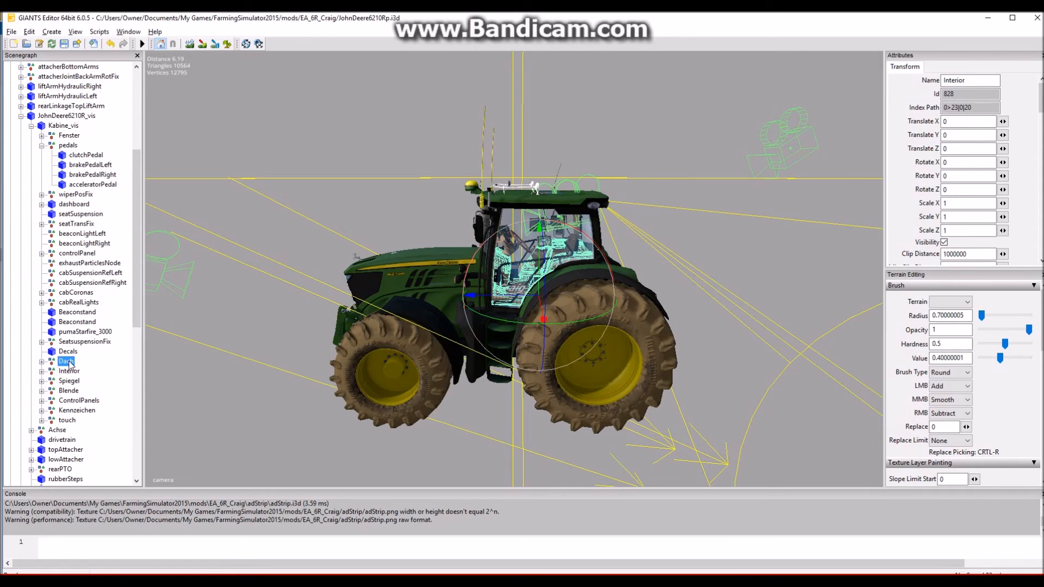
pyautogui.click(76, 342)
pyautogui.click(76, 332)
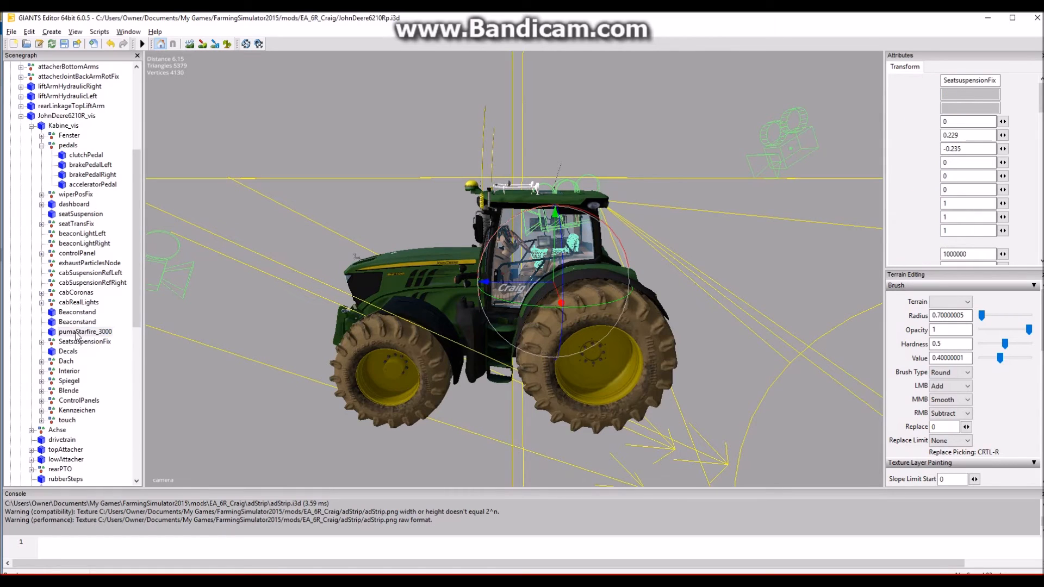
pyautogui.click(78, 301)
pyautogui.click(76, 292)
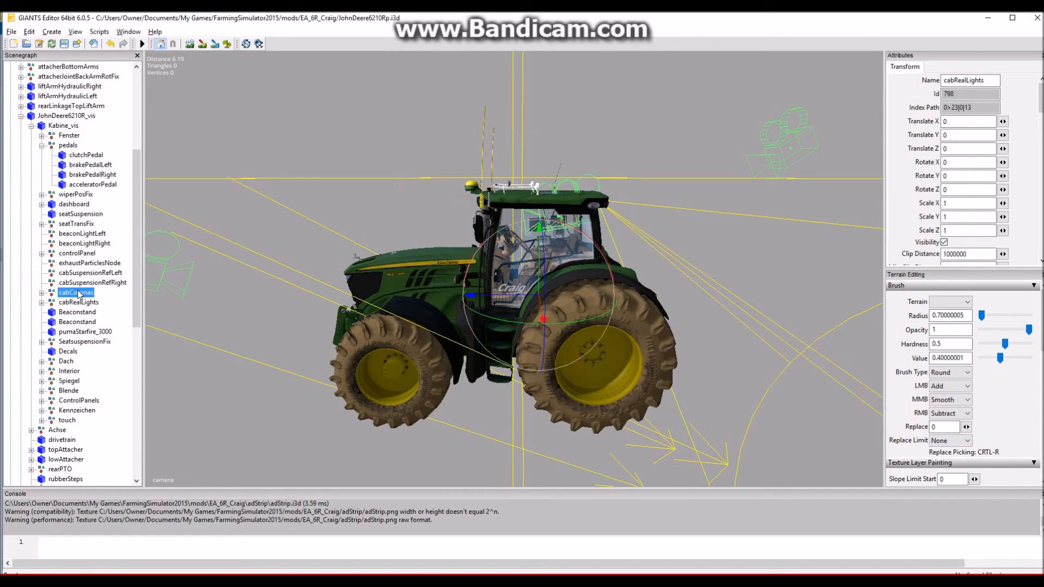
pyautogui.click(80, 282)
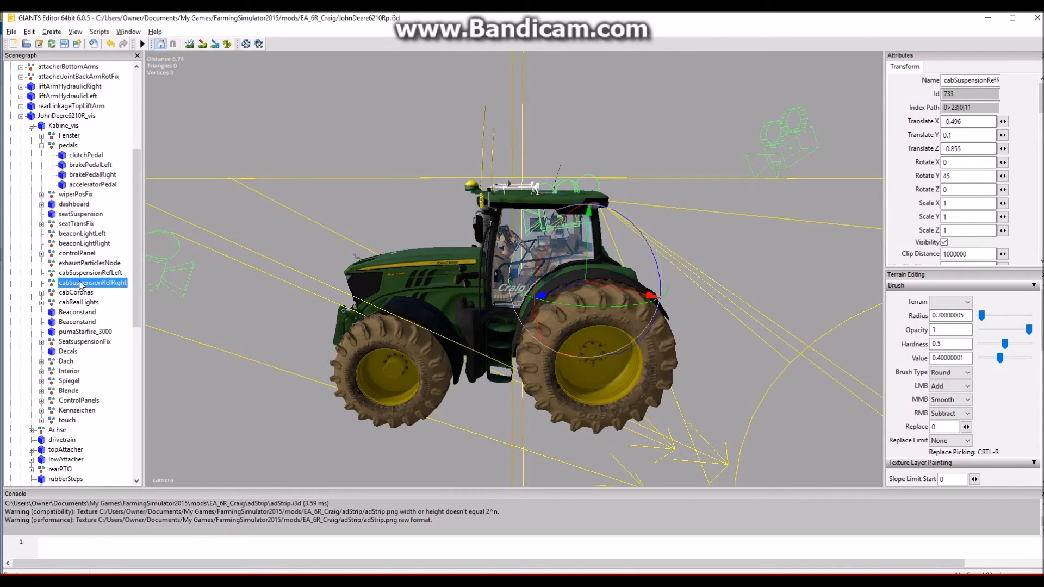
pyautogui.click(85, 274)
pyautogui.click(86, 263)
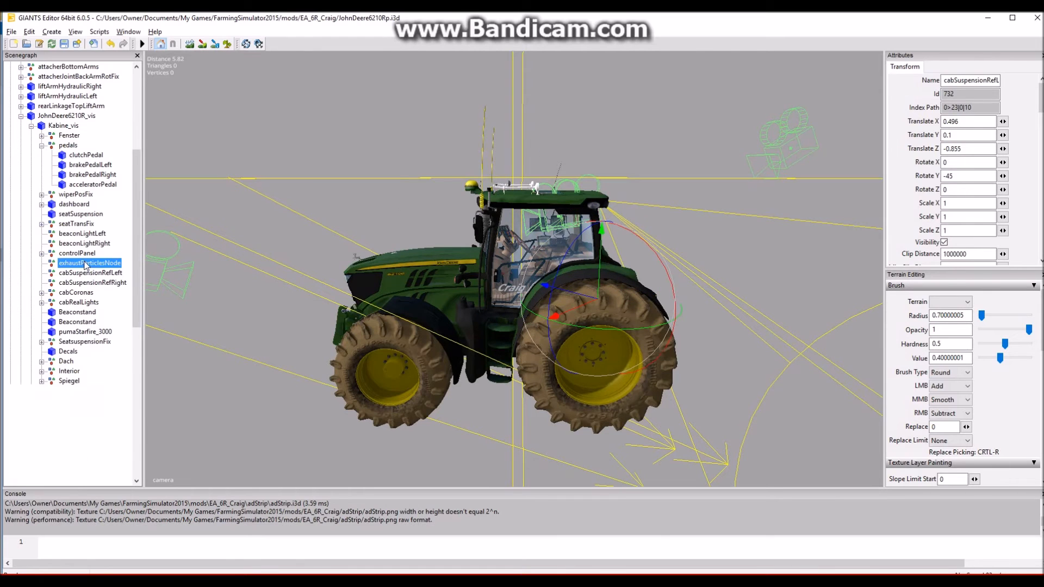
pyautogui.click(86, 254)
pyautogui.click(86, 244)
pyautogui.click(85, 233)
pyautogui.click(85, 223)
pyautogui.click(85, 213)
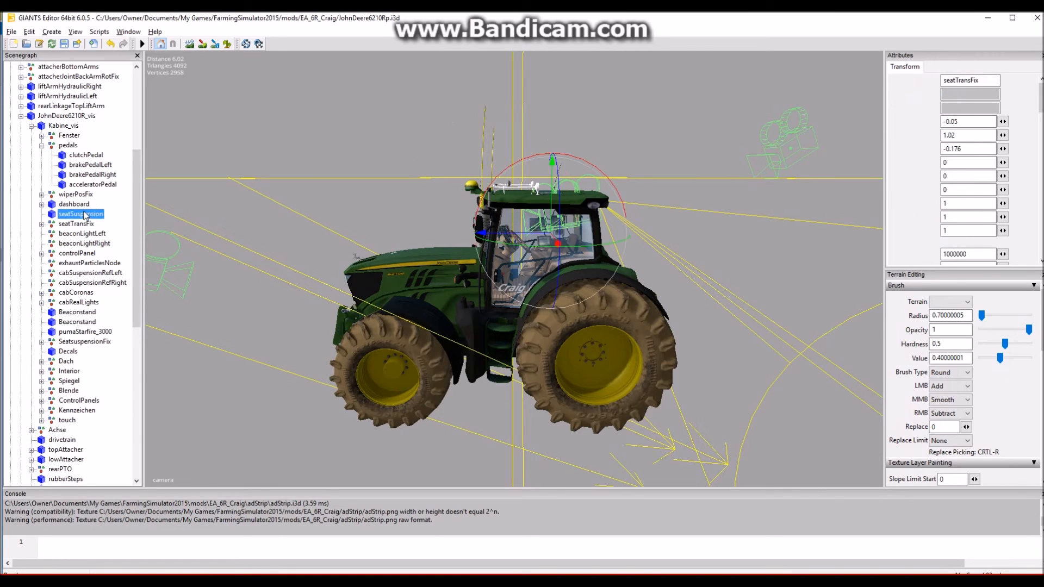
pyautogui.click(86, 204)
pyautogui.click(87, 195)
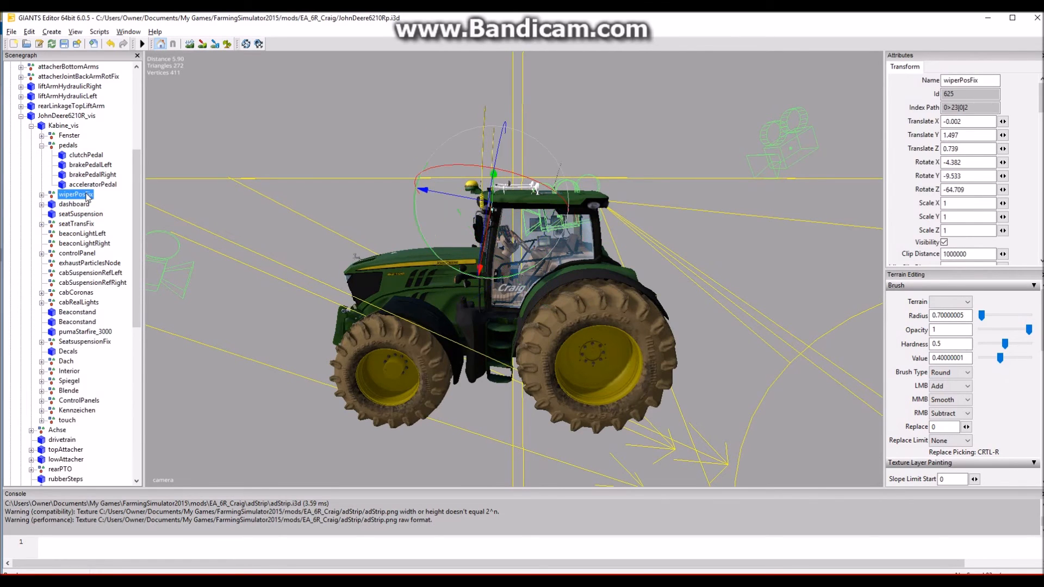
pyautogui.click(73, 145)
pyautogui.click(70, 136)
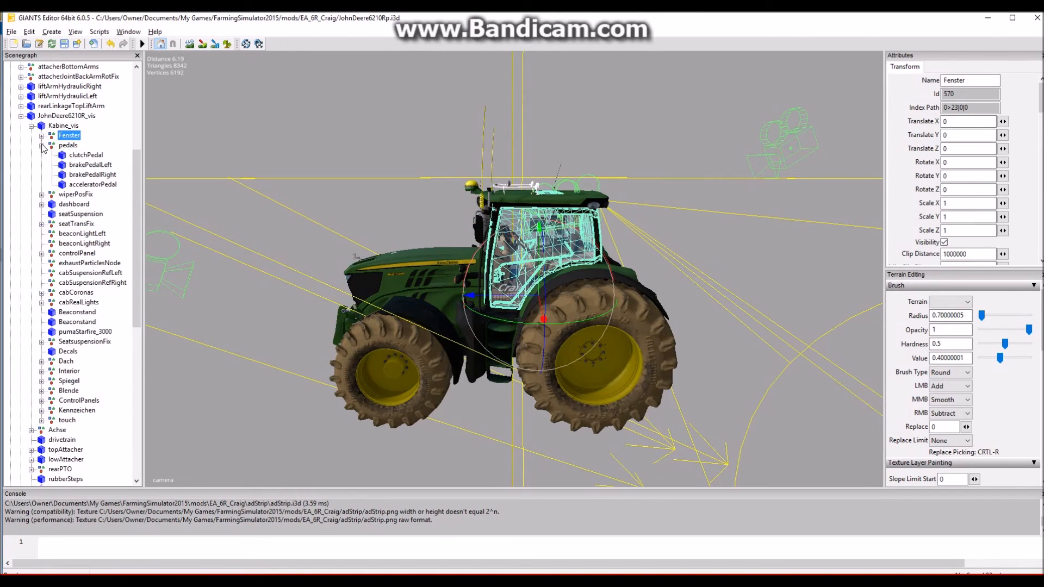
# - Expand Fenster down through doorLeft to the rahmenLinks door frame and its child nodes
pyautogui.click(41, 135)
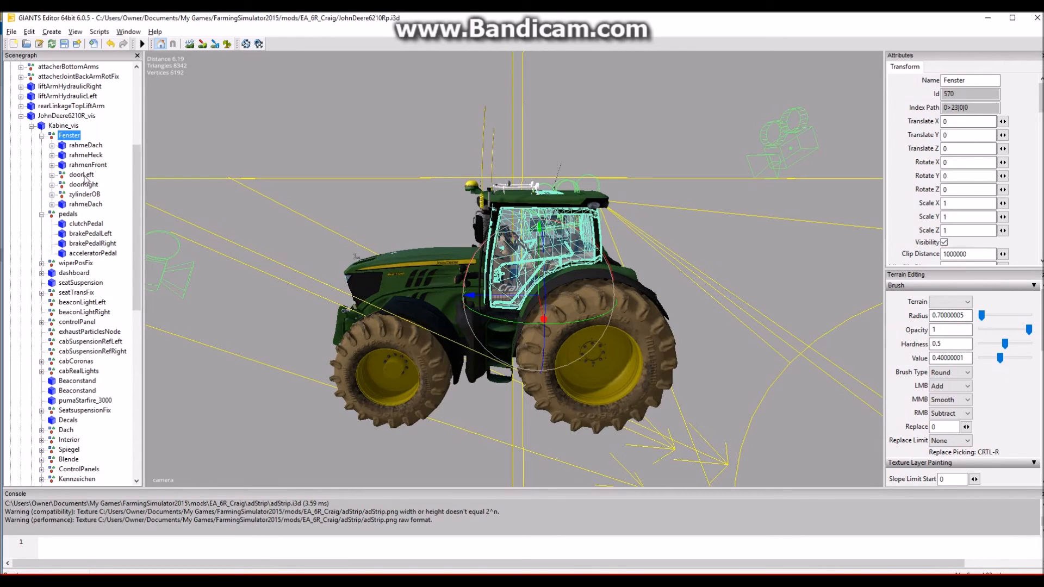
pyautogui.click(82, 175)
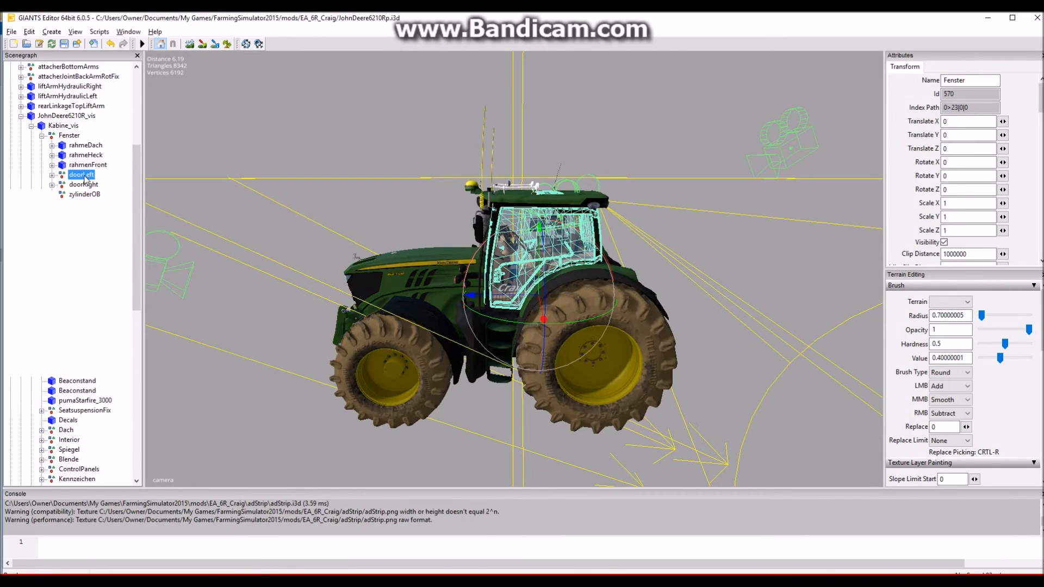
pyautogui.click(52, 175)
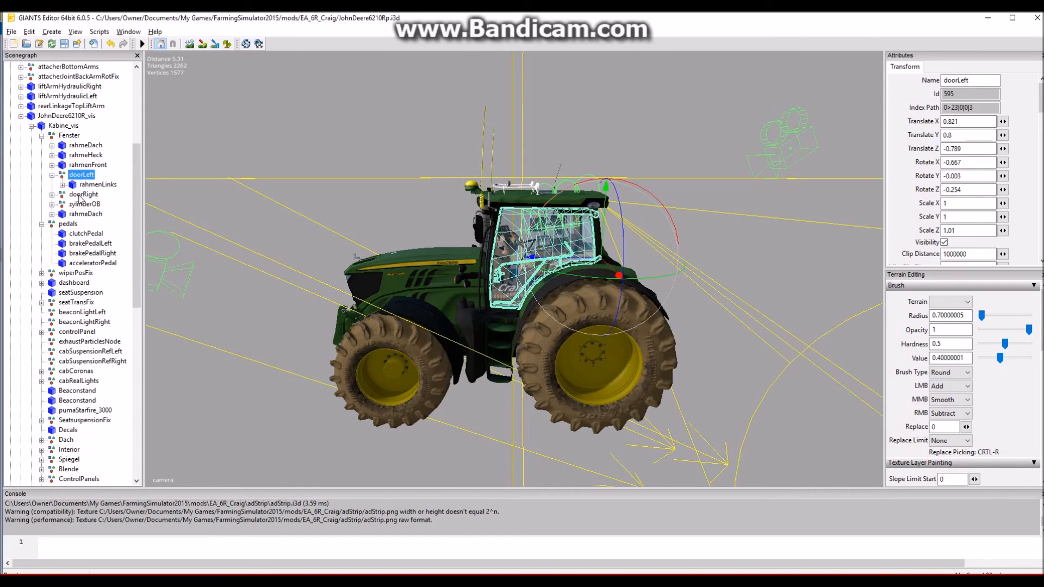
pyautogui.click(99, 185)
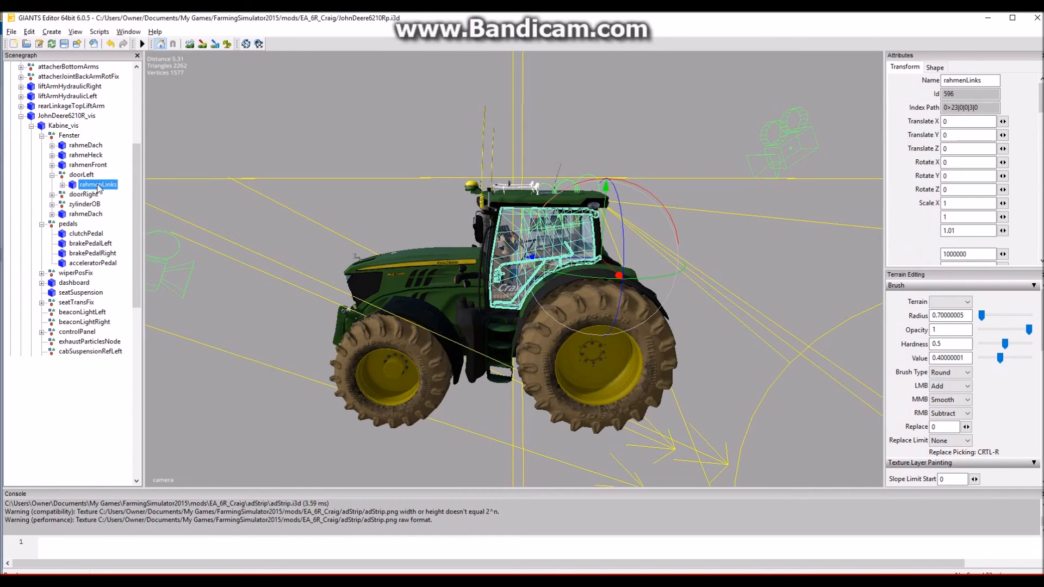
pyautogui.click(62, 185)
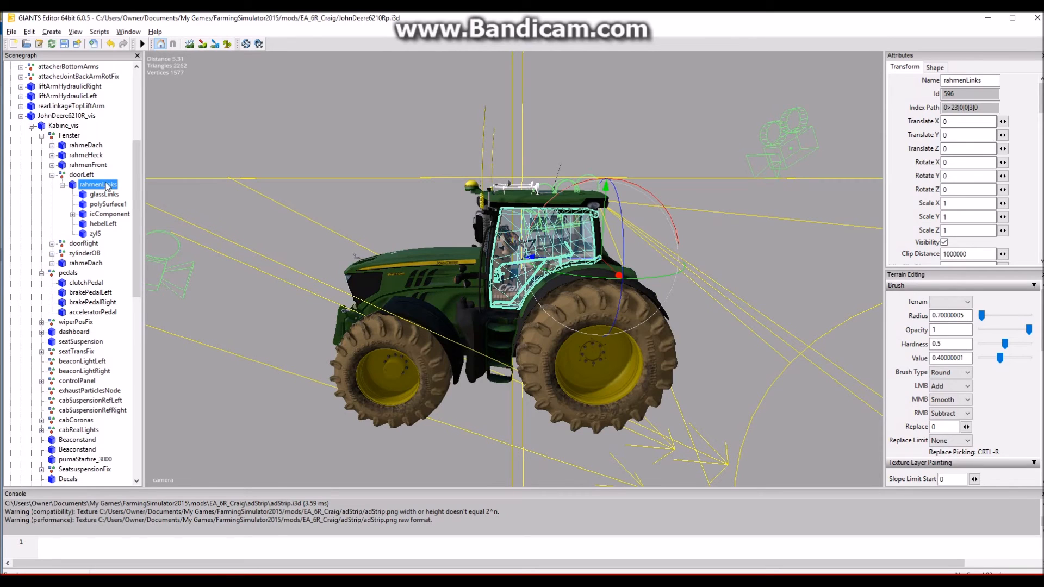
# - Cut the left window's adStrip, the one with Y rotation 90, and paste it into rahmenLinks under doorLeft
pyautogui.scroll(-2, 77, 435)
pyautogui.scroll(-3, 77, 435)
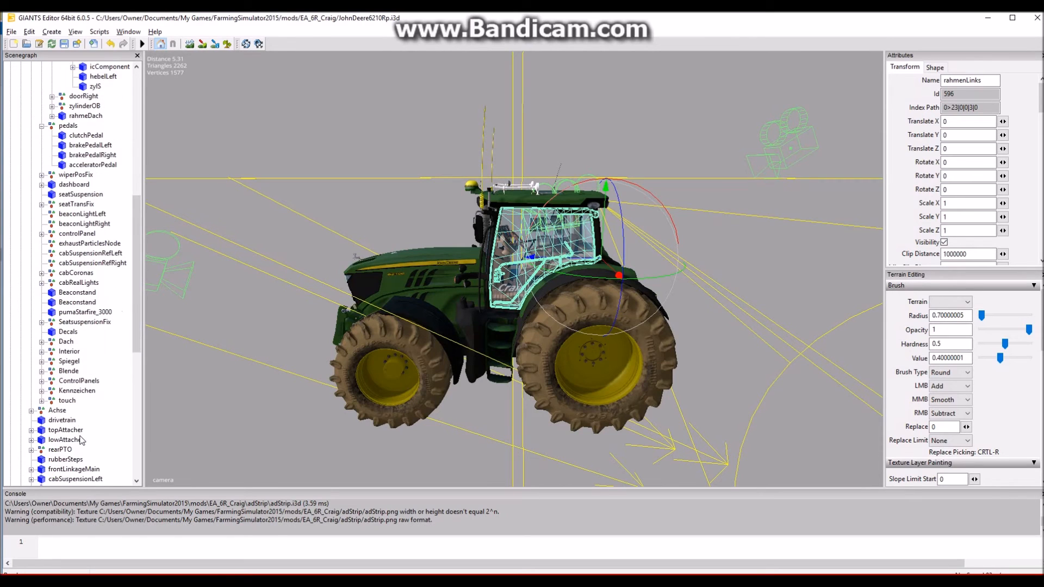
pyautogui.scroll(-2, 79, 467)
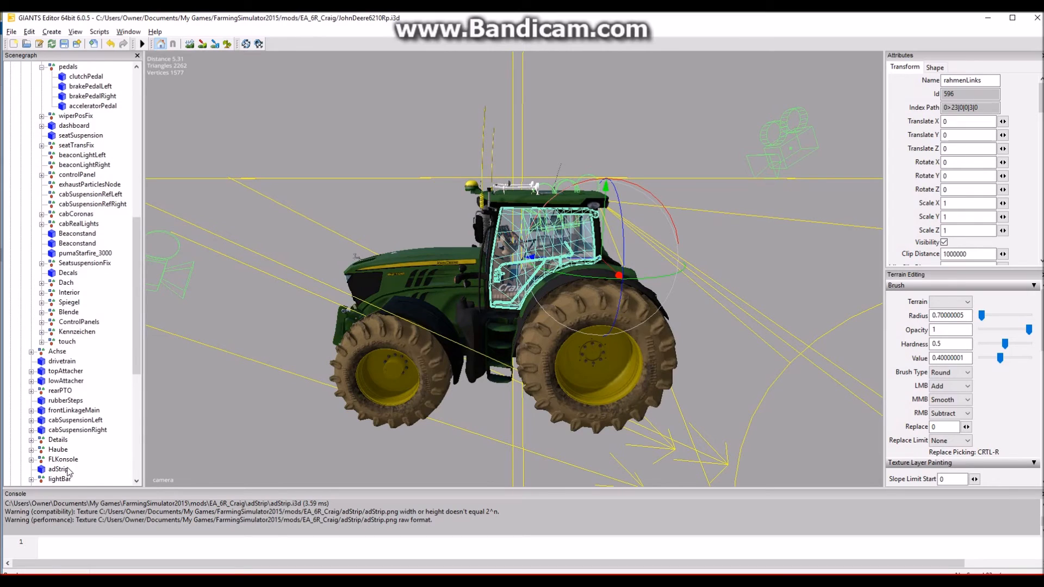
pyautogui.scroll(-3, 69, 470)
pyautogui.scroll(-5, 66, 443)
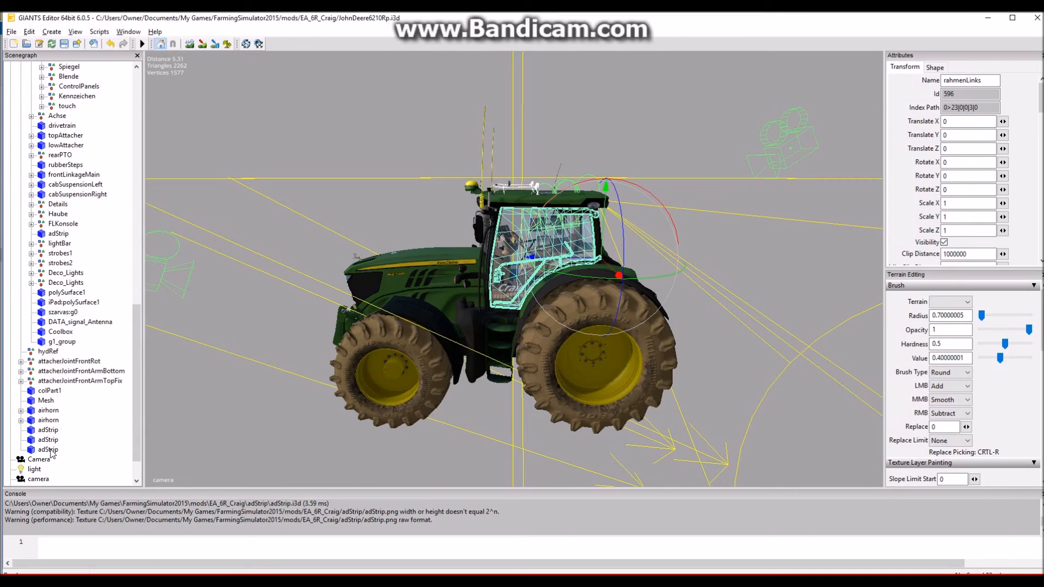
pyautogui.click(48, 449)
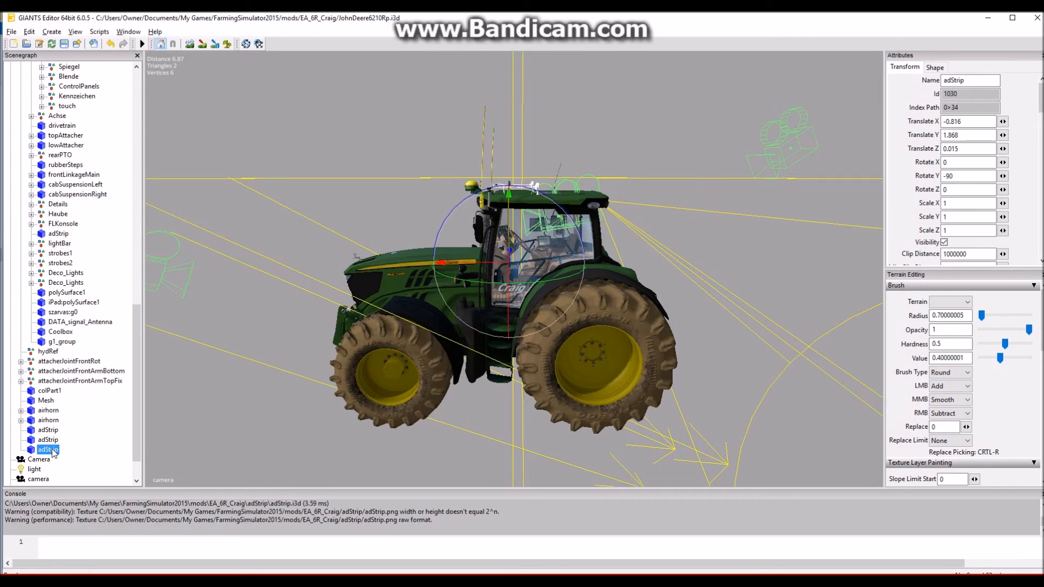
pyautogui.click(52, 441)
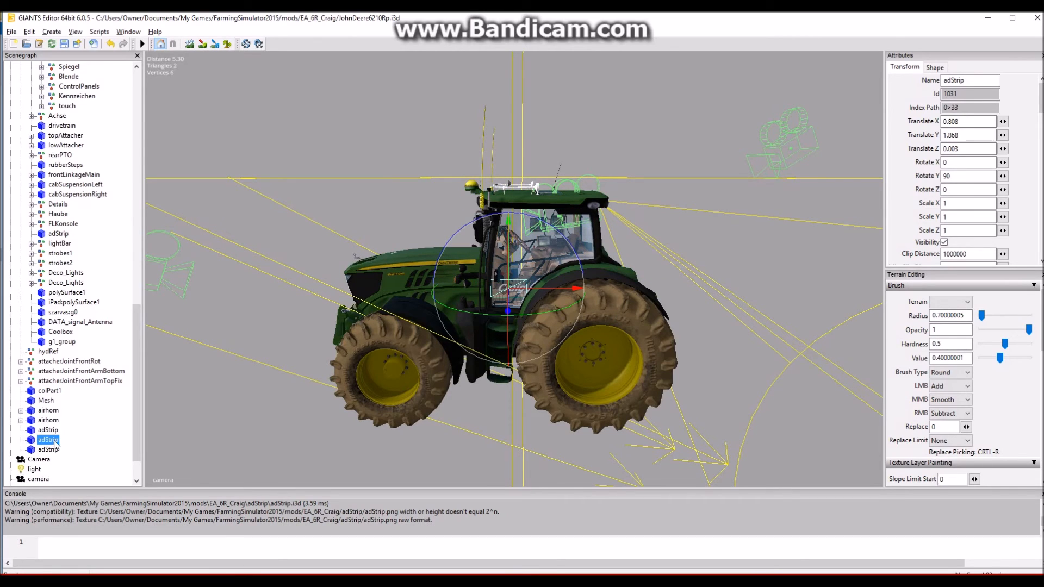
pyautogui.hotkey('ctrl', 'x')
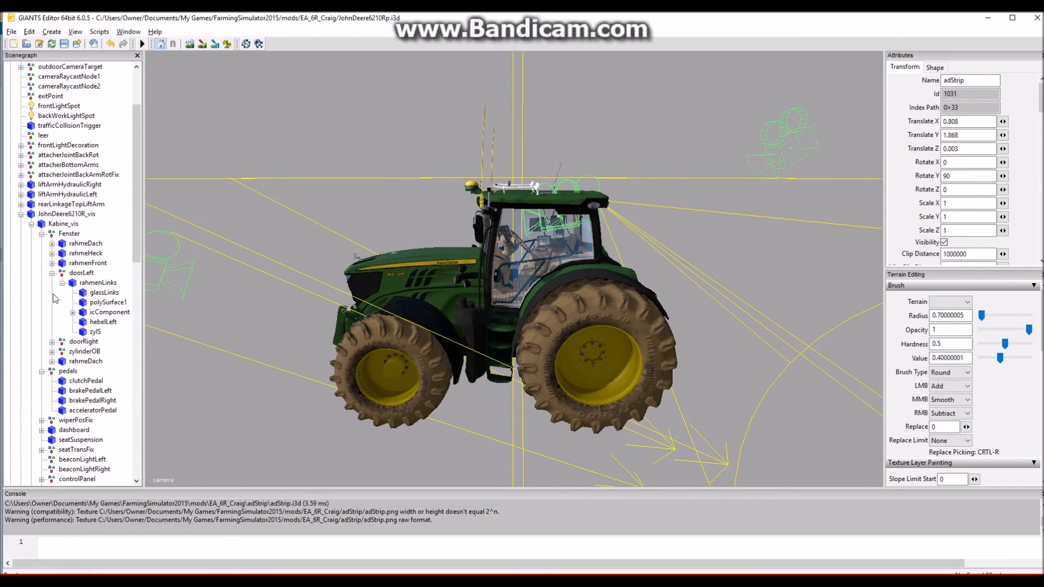
pyautogui.scroll(3, 58, 270)
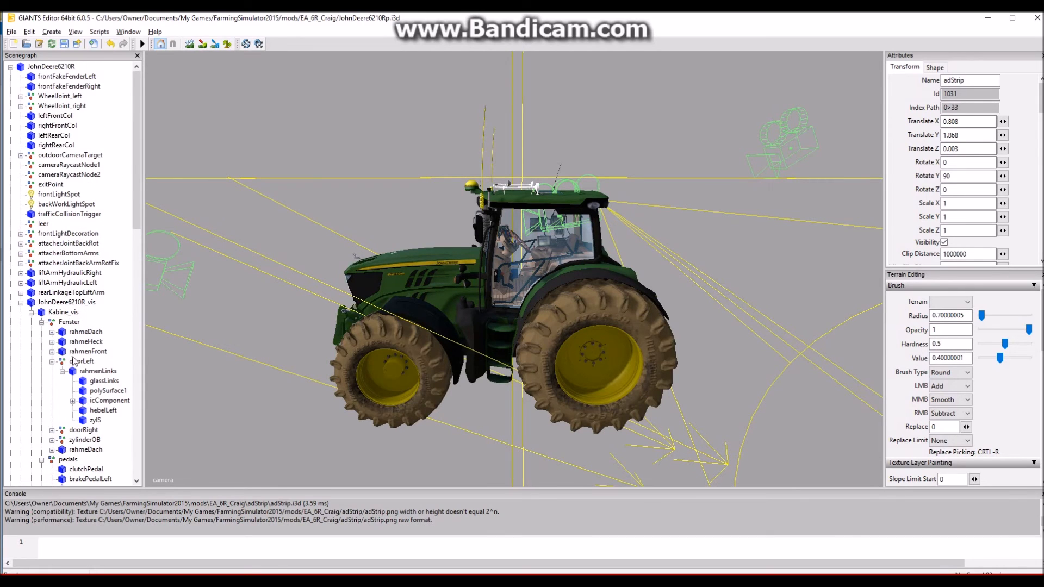
pyautogui.click(88, 372)
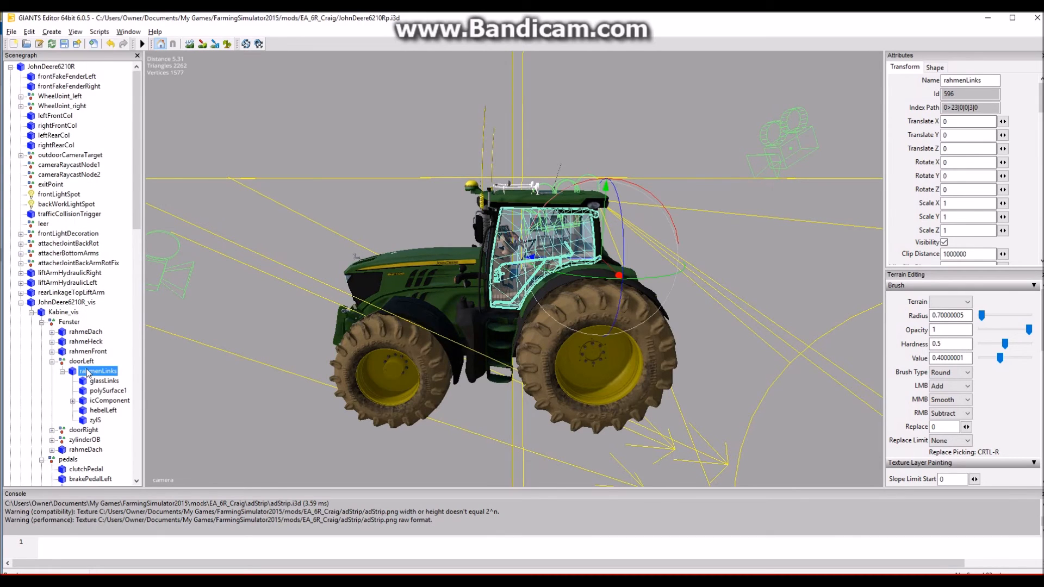
pyautogui.hotkey('ctrl', 'v')
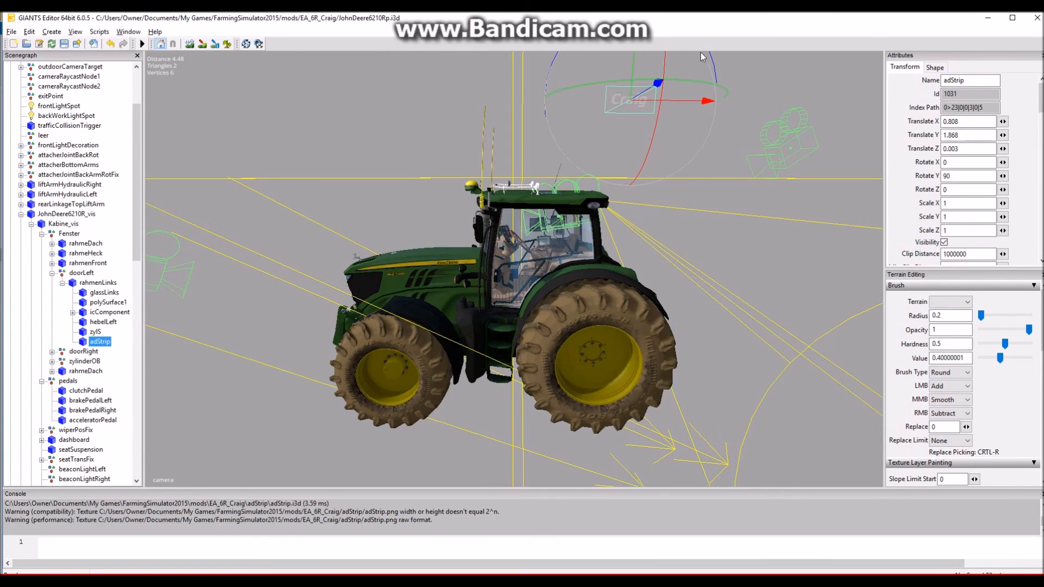
# - Move the adStrip under rahmenLinks back onto the lower left door window, at about X -0.003, Y -0.486, Z 1.286
pyautogui.moveTo(635, 66); pyautogui.dragTo(638, 293)
pyautogui.moveTo(676, 324); pyautogui.dragTo(519, 249)
pyautogui.moveTo(556, 286)
pyautogui.mouseDown()
pyautogui.moveTo(520, 269)
pyautogui.moveTo(544, 290)
pyautogui.mouseUp()
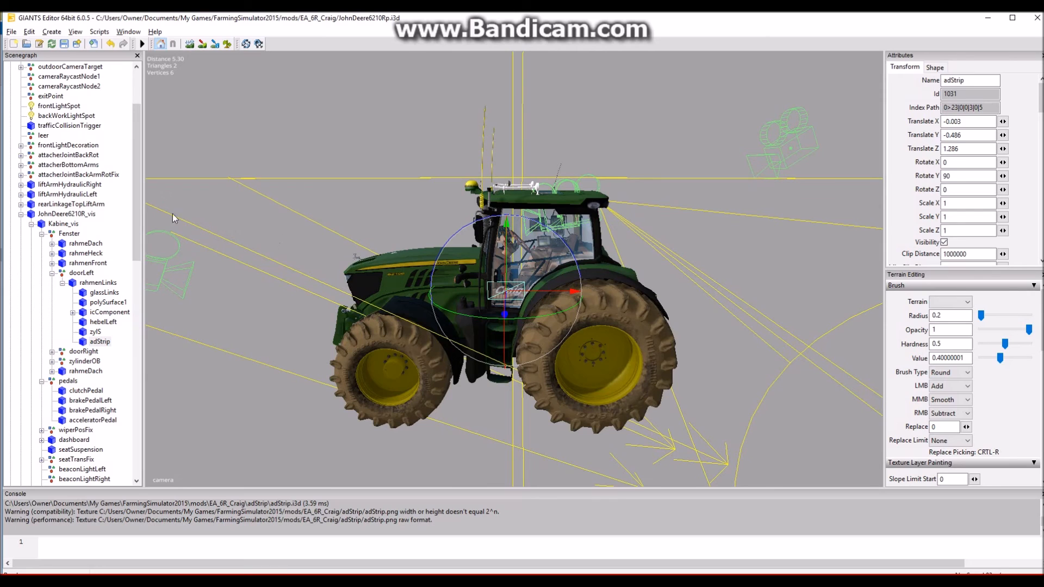
# - Cut the right window's adStrip, the one with Y rotation -90, and paste it into rahmenRechts under doorRight
pyautogui.scroll(-13, 90, 367)
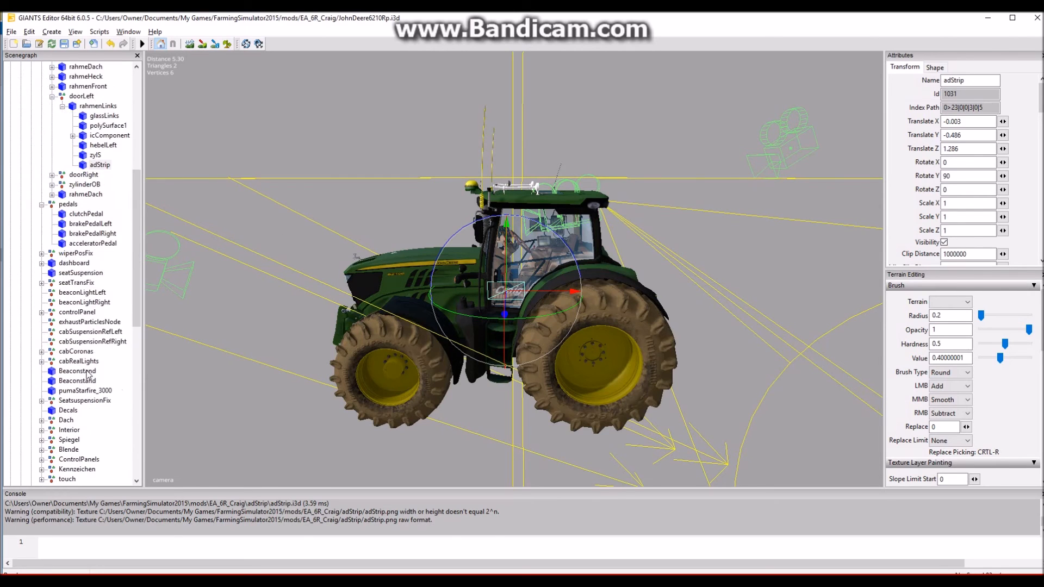
pyautogui.scroll(-7, 90, 370)
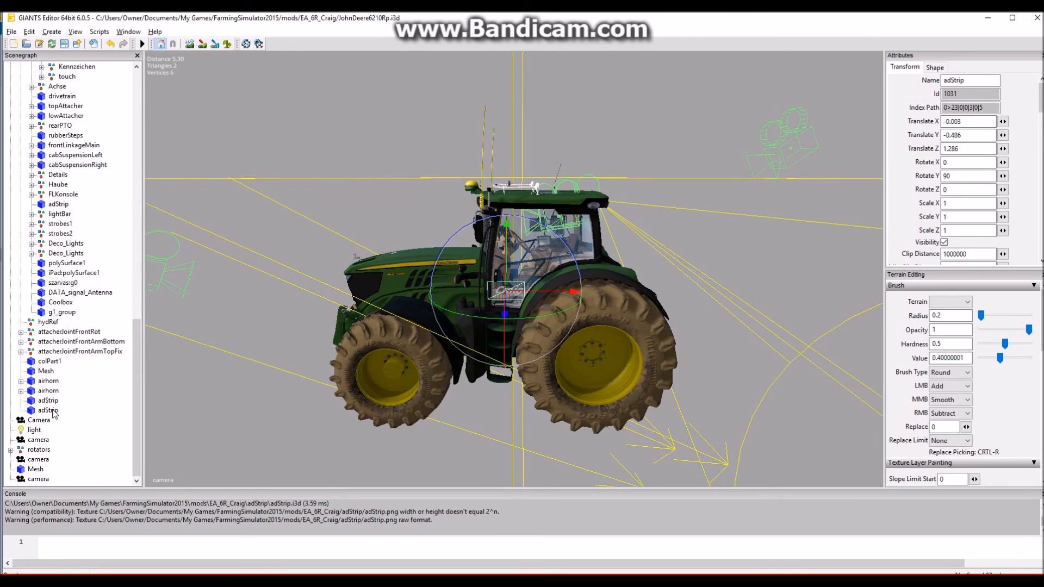
pyautogui.click(52, 411)
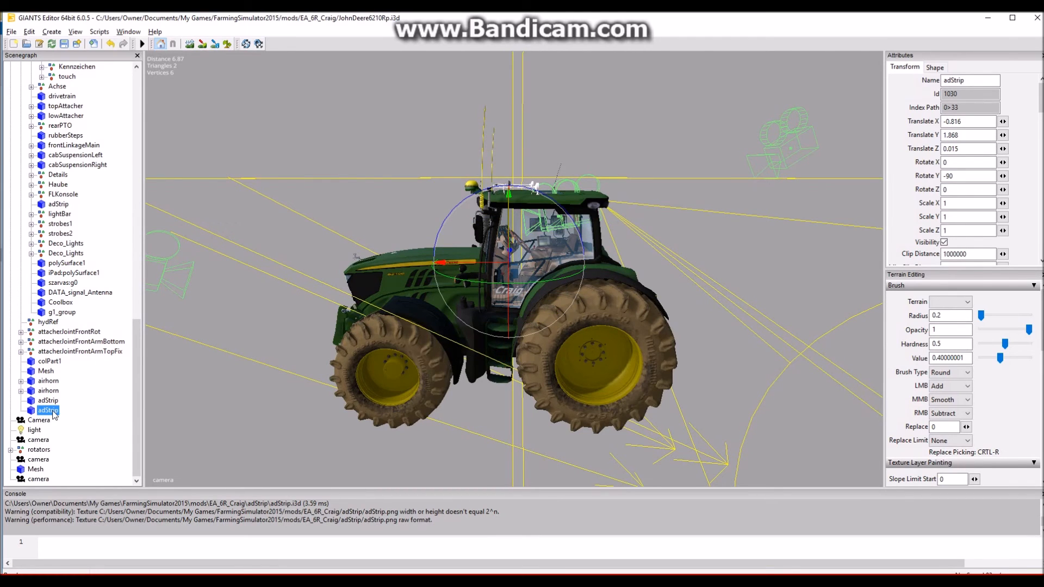
pyautogui.keyDown('alt'); pyautogui.moveTo(449, 334); pyautogui.dragTo(440, 292); pyautogui.keyUp('alt')
pyautogui.scroll(3, 538, 283)
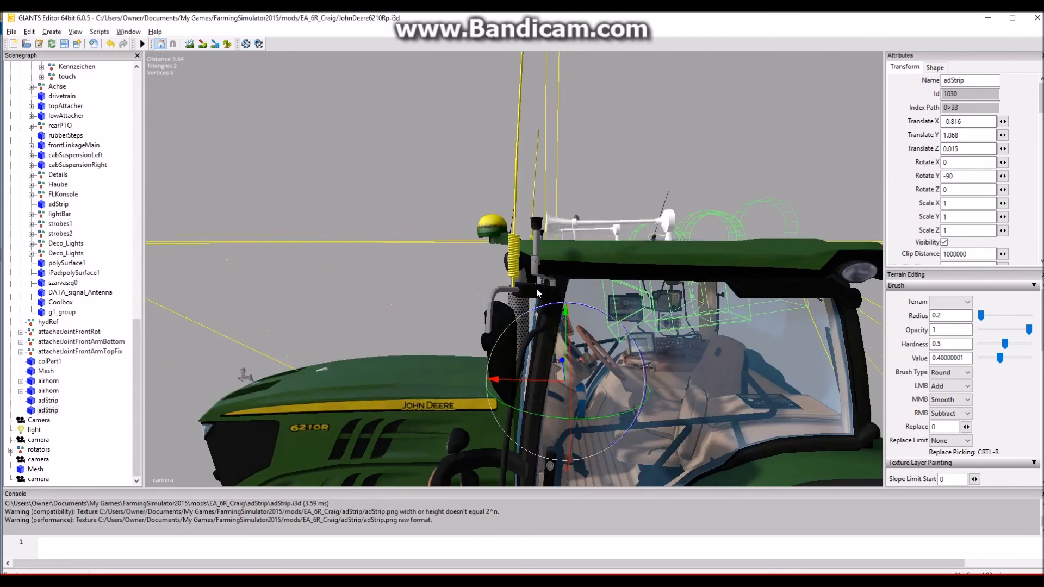
pyautogui.scroll(-5, 538, 277)
pyautogui.keyDown('alt'); pyautogui.moveTo(675, 295); pyautogui.dragTo(363, 380); pyautogui.keyUp('alt')
pyautogui.scroll(3, 524, 332)
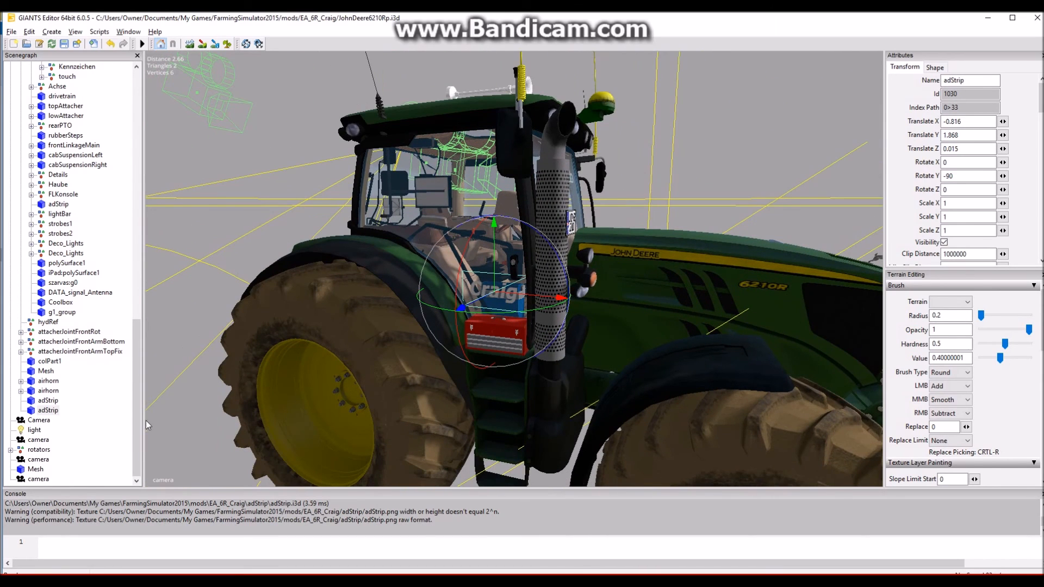
pyautogui.hotkey('ctrl', 'x')
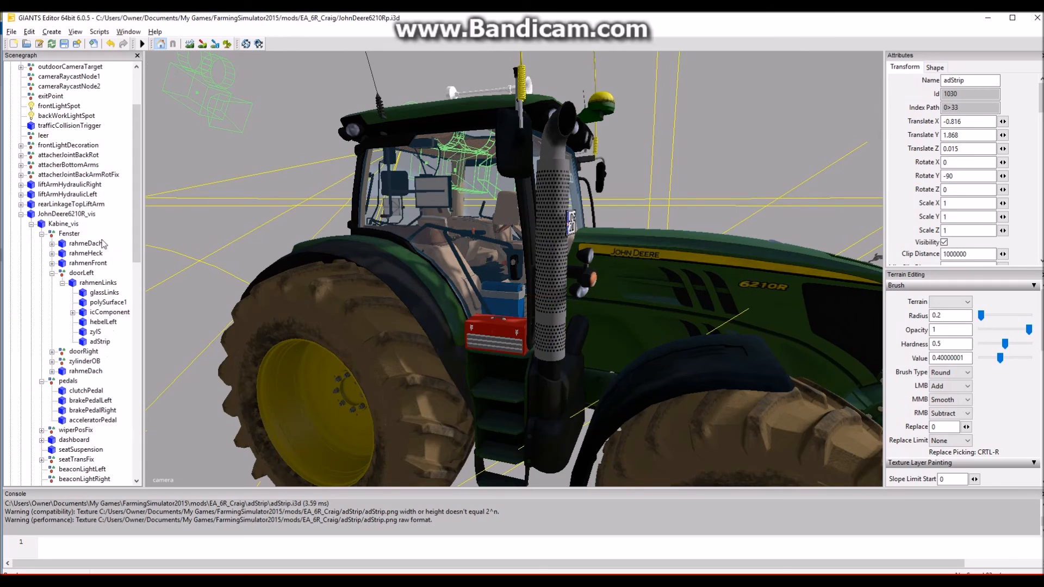
pyautogui.click(51, 351)
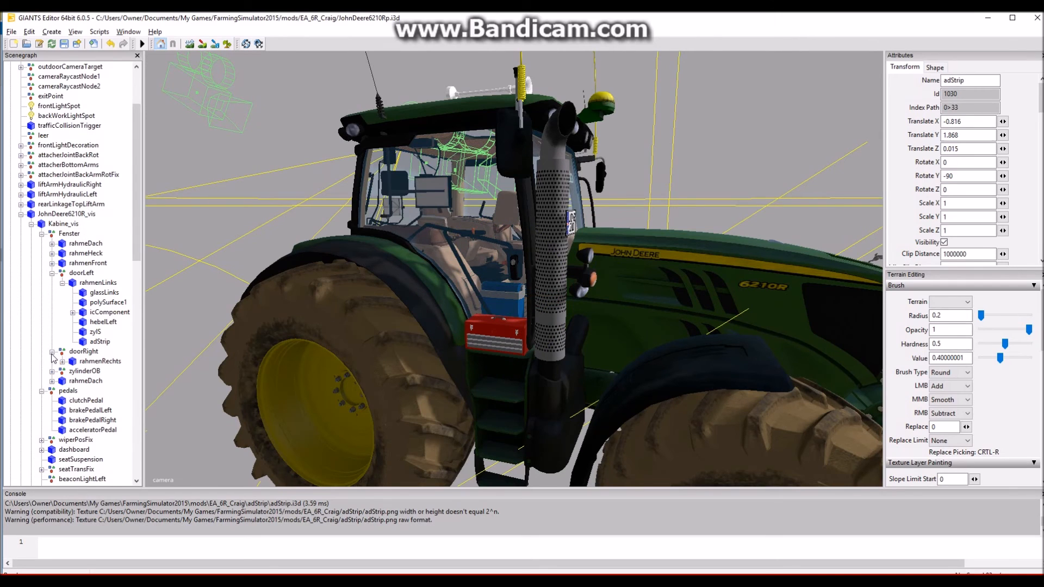
pyautogui.click(99, 362)
pyautogui.hotkey('ctrl', 'v')
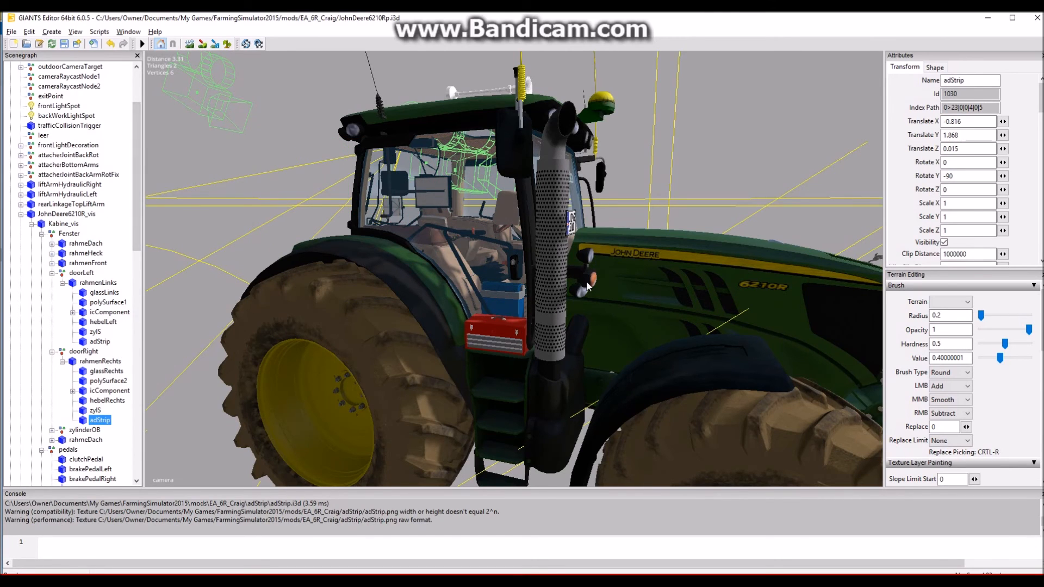
# - Move the adStrip under rahmenRechts back onto the lower right door window, at about X -0.018, Y -0.506, Z 1.268
pyautogui.scroll(-5, 595, 252)
pyautogui.moveTo(432, 110); pyautogui.dragTo(560, 349)
pyautogui.scroll(5, 560, 349)
pyautogui.moveTo(208, 352); pyautogui.dragTo(445, 334)
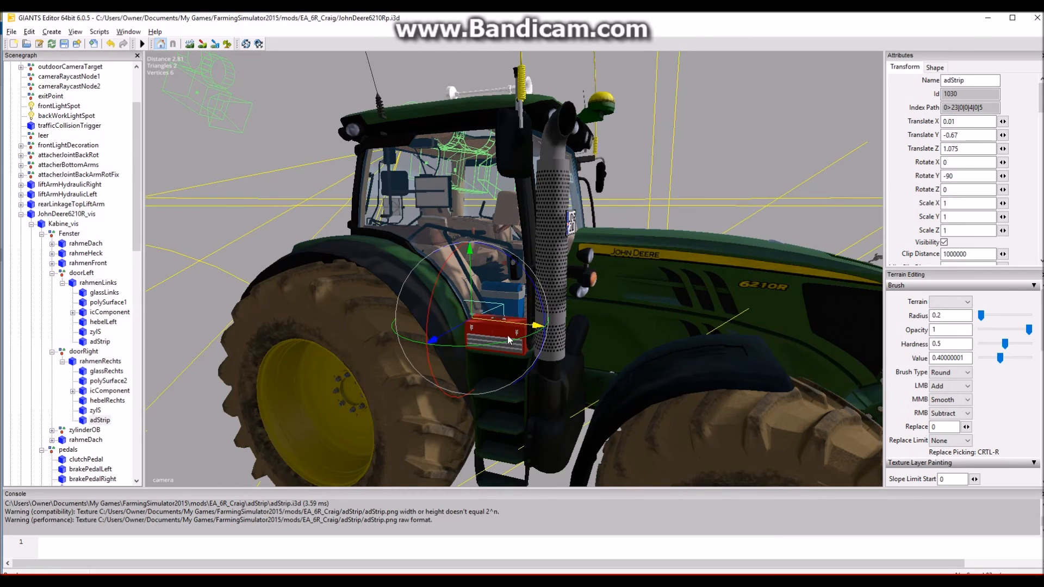
pyautogui.moveTo(528, 329); pyautogui.dragTo(556, 332)
pyautogui.moveTo(500, 304); pyautogui.dragTo(482, 314)
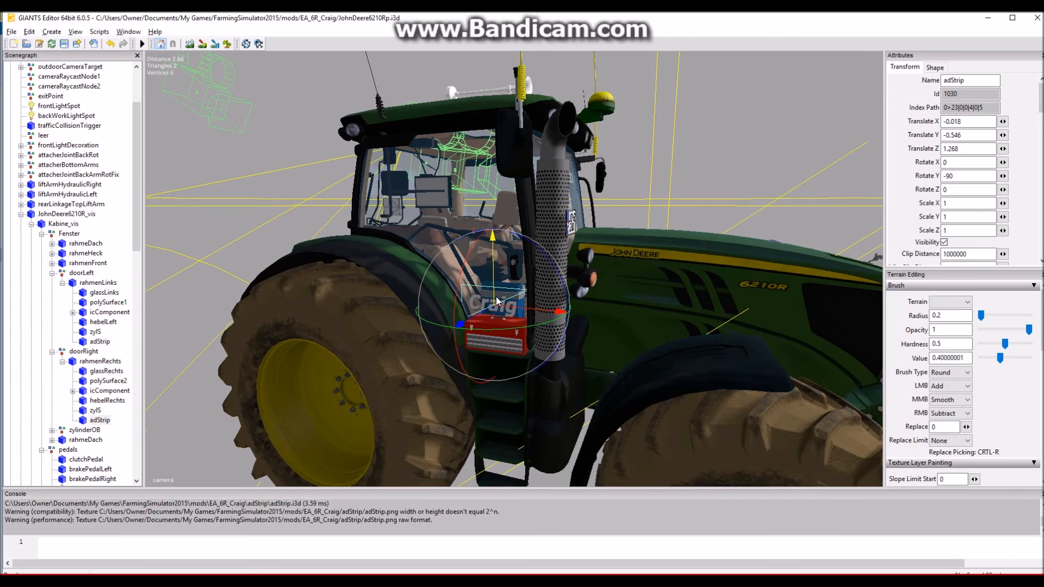
pyautogui.moveTo(495, 301); pyautogui.dragTo(495, 293)
pyautogui.keyDown('alt'); pyautogui.moveTo(418, 350); pyautogui.dragTo(427, 372); pyautogui.keyUp('alt')
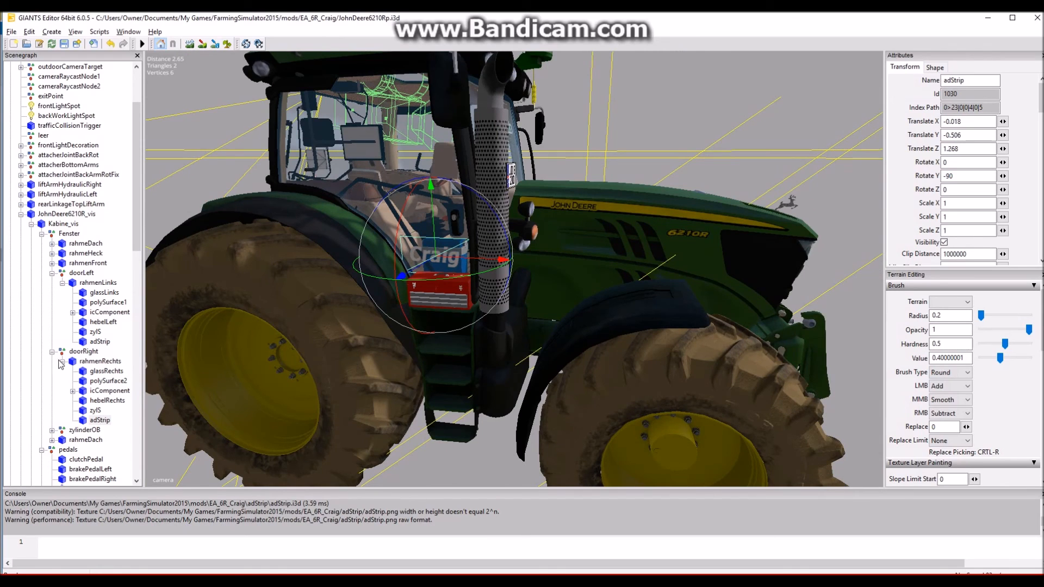
# - Save the JohnDeere6210Rp.i3d scene and close GIANTS Editor to return to the EA_6R_Craig folder
pyautogui.click(64, 44)
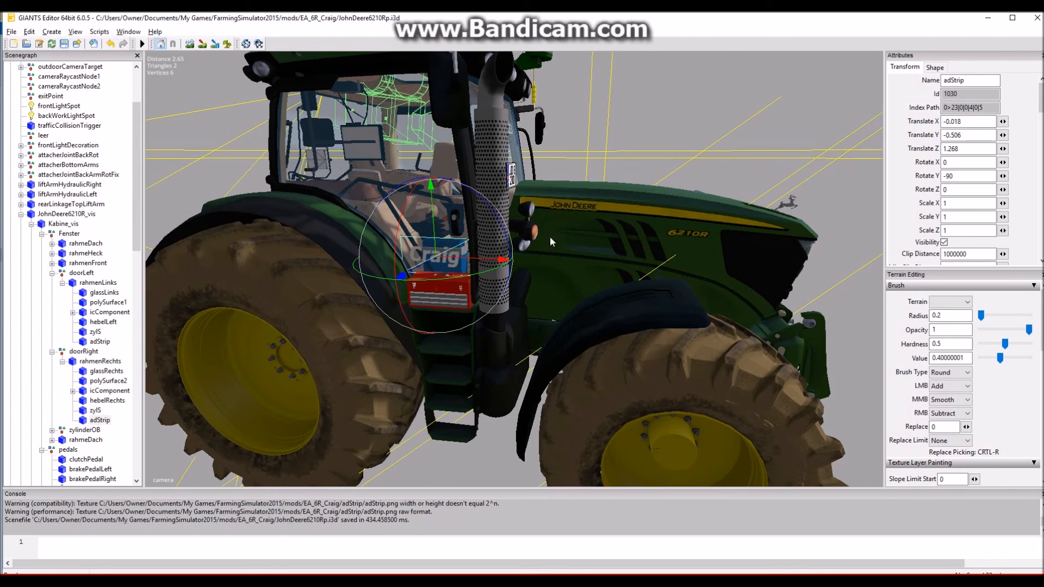
pyautogui.click(1033, 18)
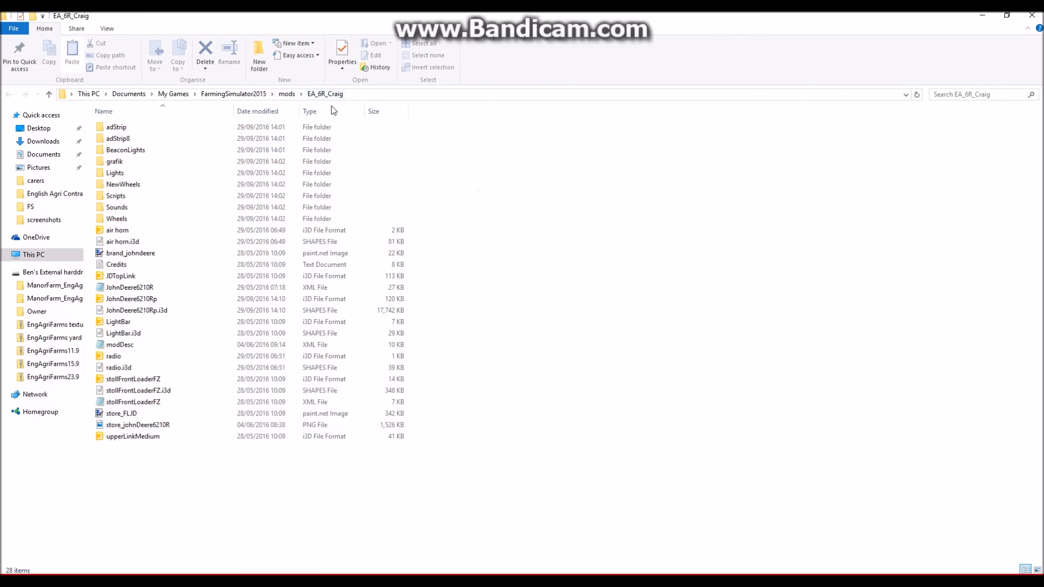
# - Compress all files and folders in EA_6R_Craig, from adStrip to upperLinkMedium, into one zipped folder
pyautogui.click(135, 130)
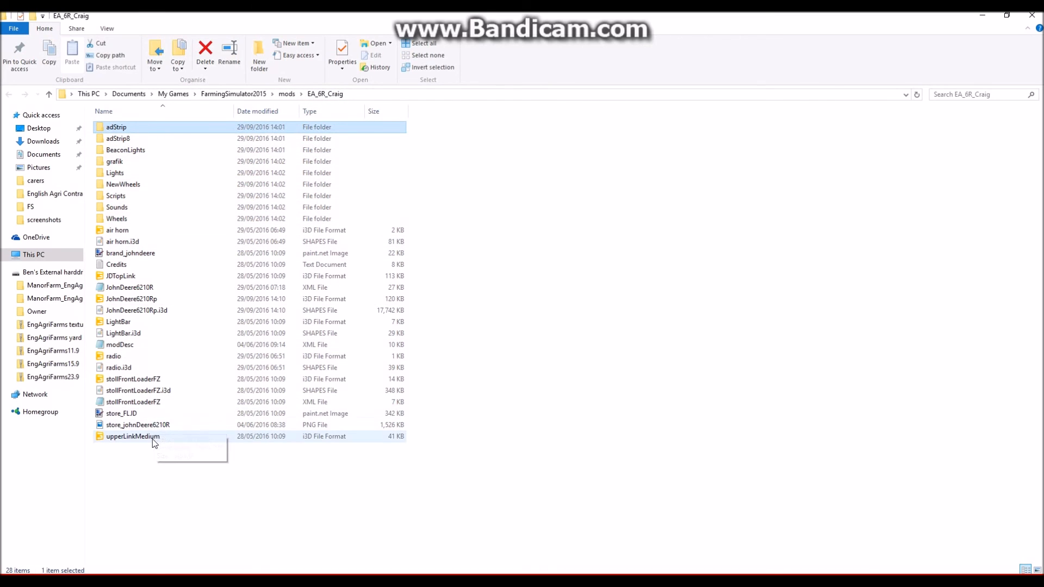
pyautogui.keyDown('shift'); pyautogui.click(153, 439); pyautogui.keyUp('shift')
pyautogui.rightClick(183, 331)
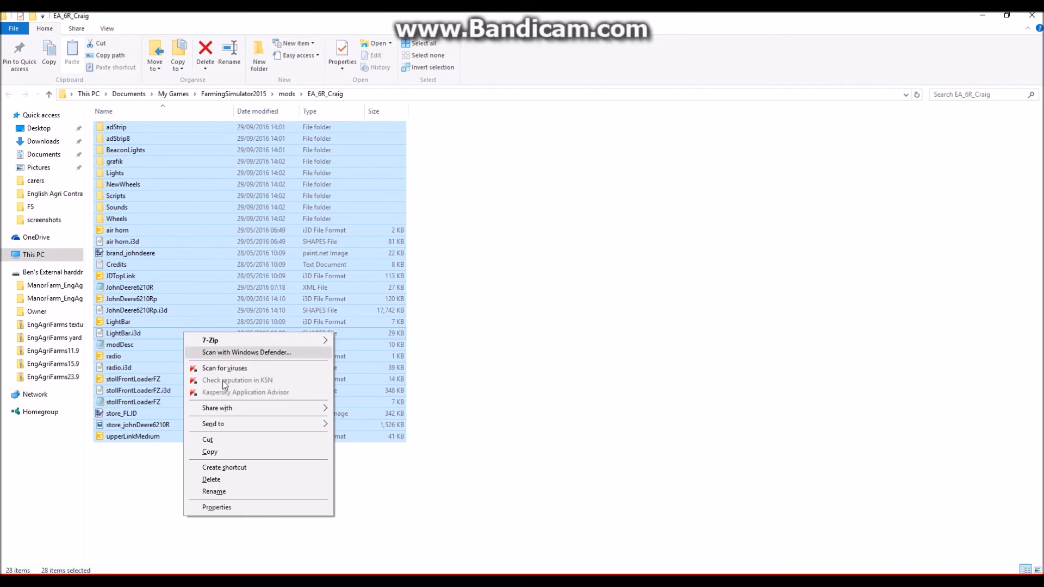
pyautogui.moveTo(229, 424)
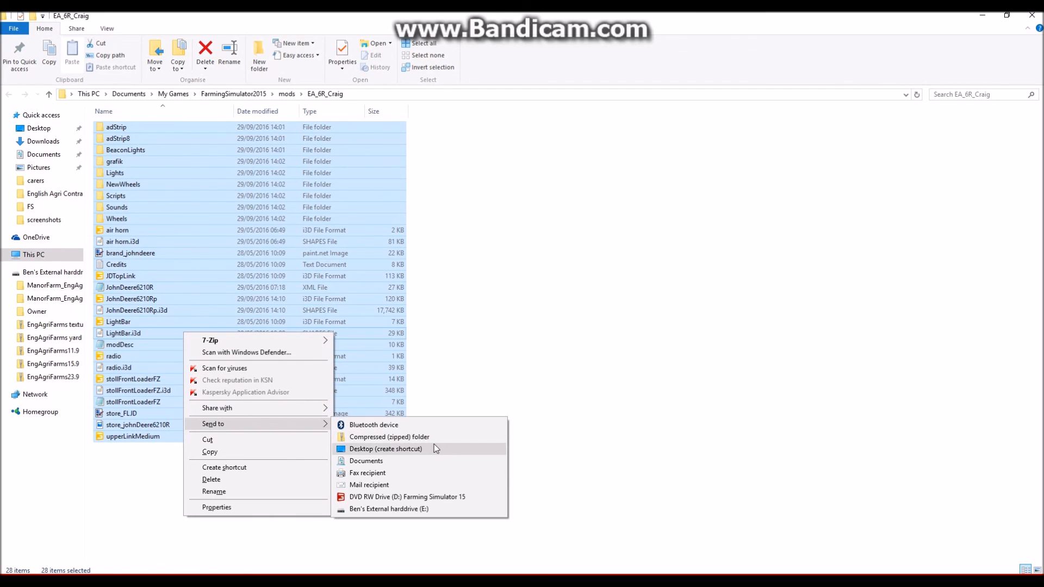
pyautogui.click(413, 436)
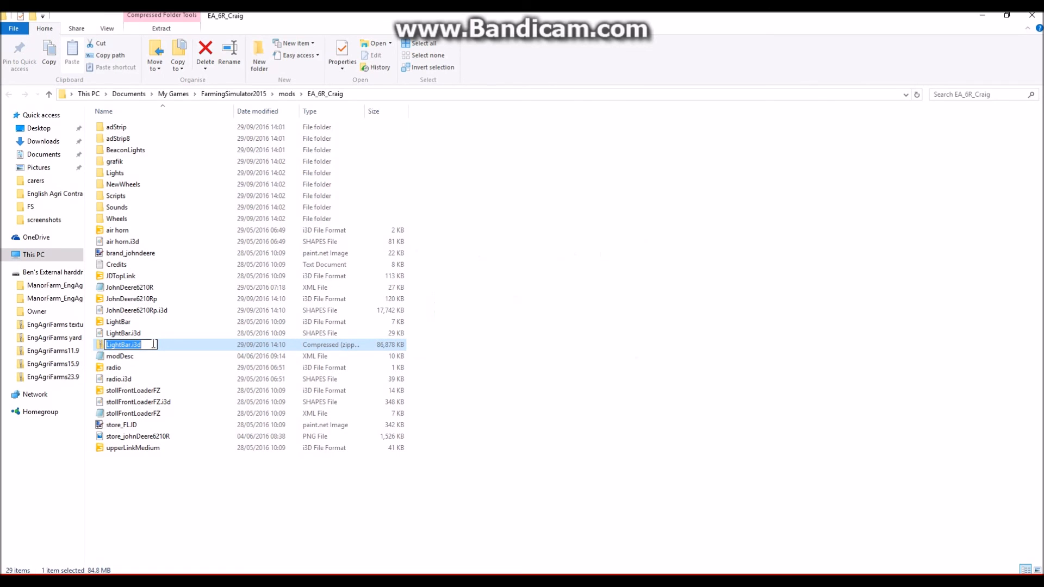
# - Rename the new zipped folder as EA6RCraig
pyautogui.write('E')
pyautogui.write('EA')
pyautogui.write('6RCraig')
pyautogui.press('Return')
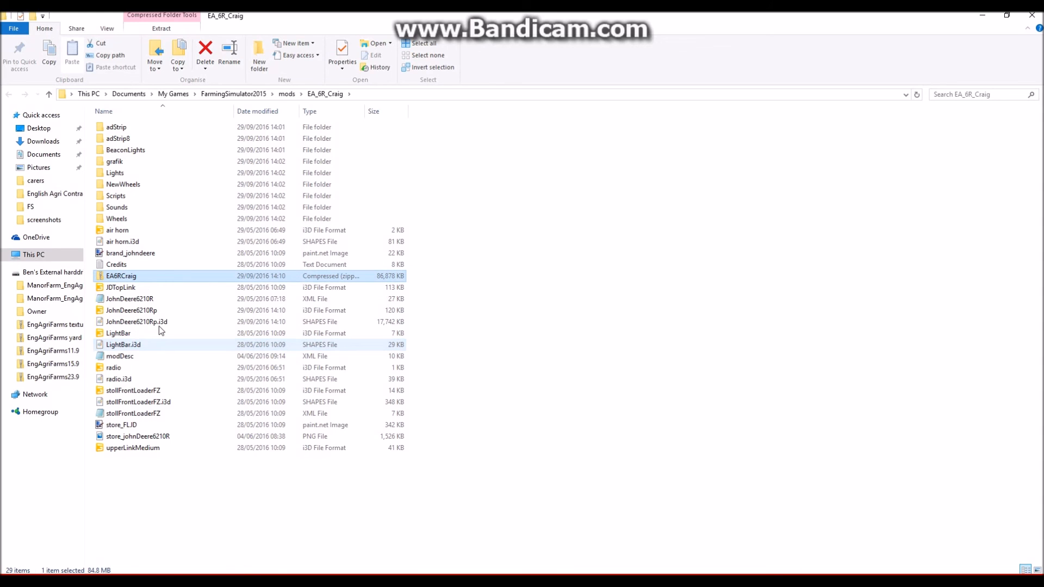
# - Move the EA6RCraig zip file up into the FarmingSimulator2015 mods folder and switch away from the file window
pyautogui.click(286, 93)
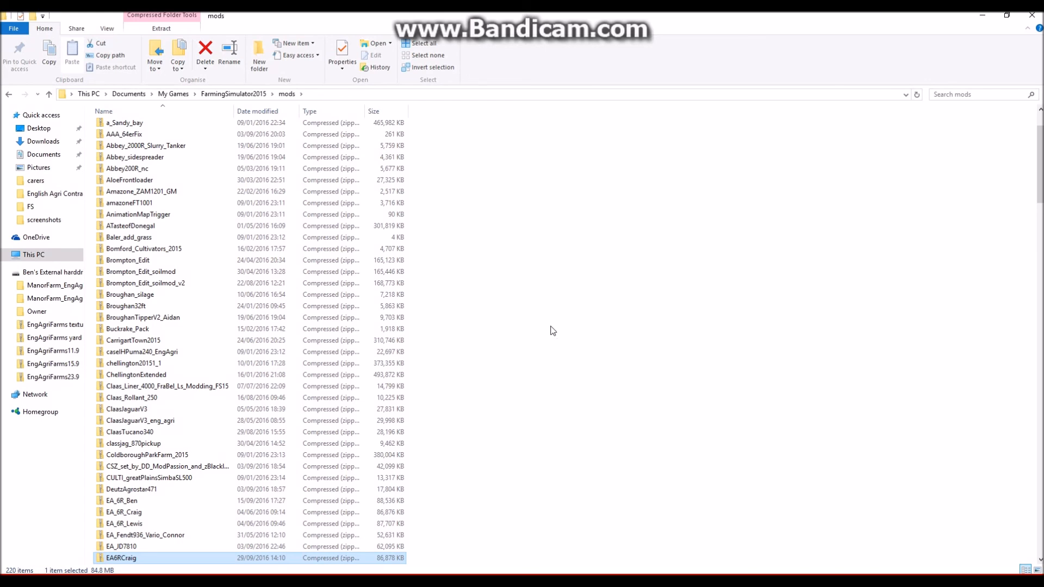
pyautogui.hotkey('alt', 'Tab')
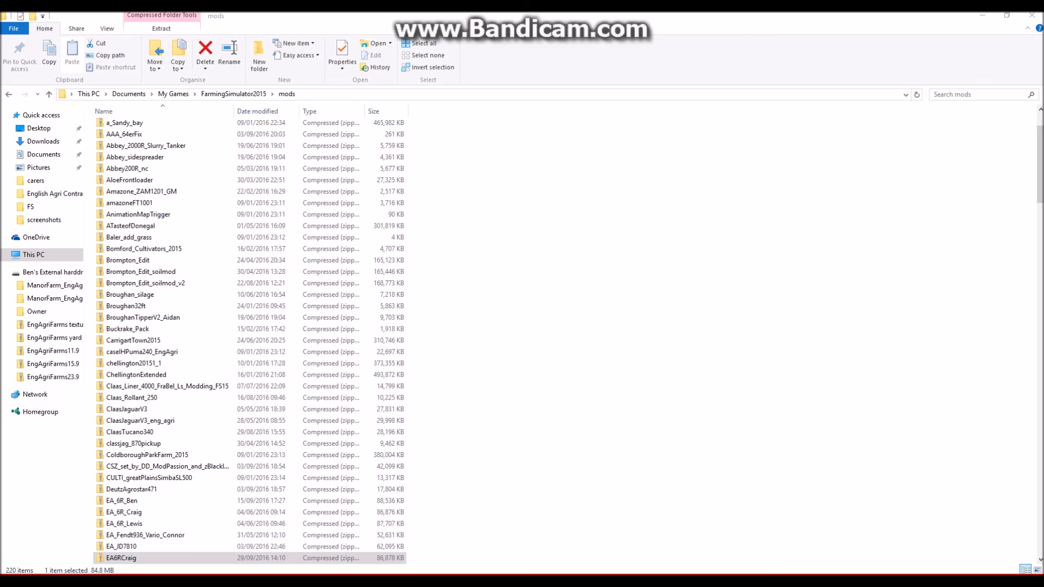